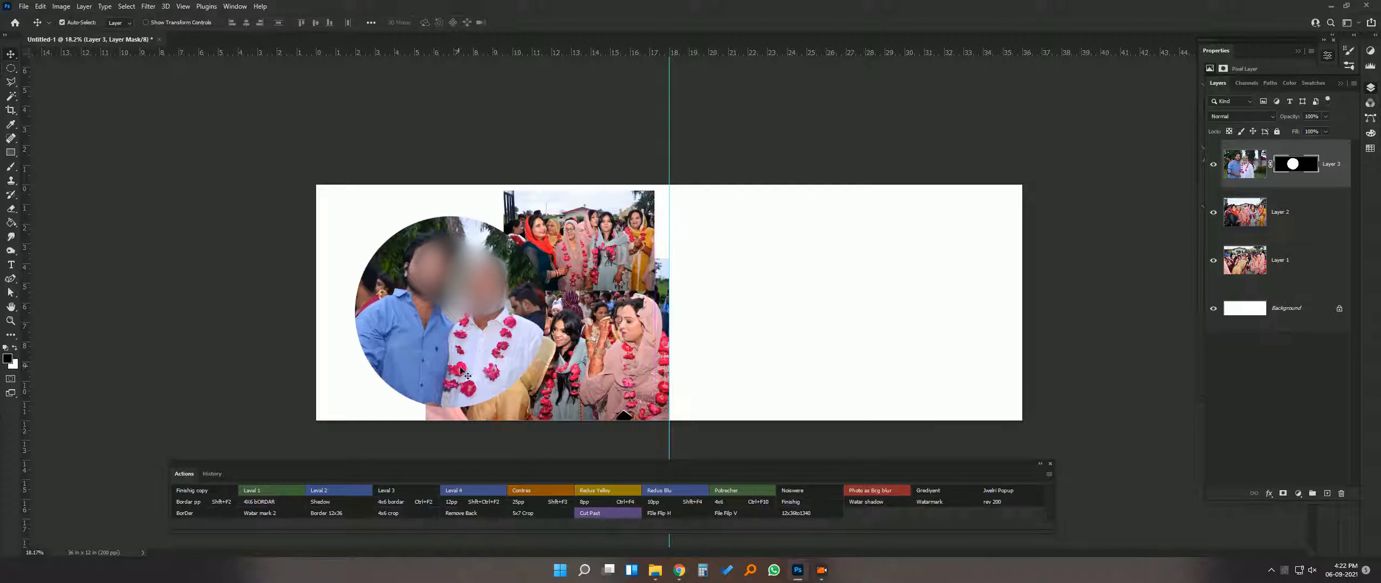
# - Shrink the circular photo of the two men and place it in the lower-left corner of the left page
pyautogui.moveTo(657, 212); pyautogui.dragTo(509, 308)
pyautogui.moveTo(434, 372); pyautogui.dragTo(428, 357)
pyautogui.press('Return')
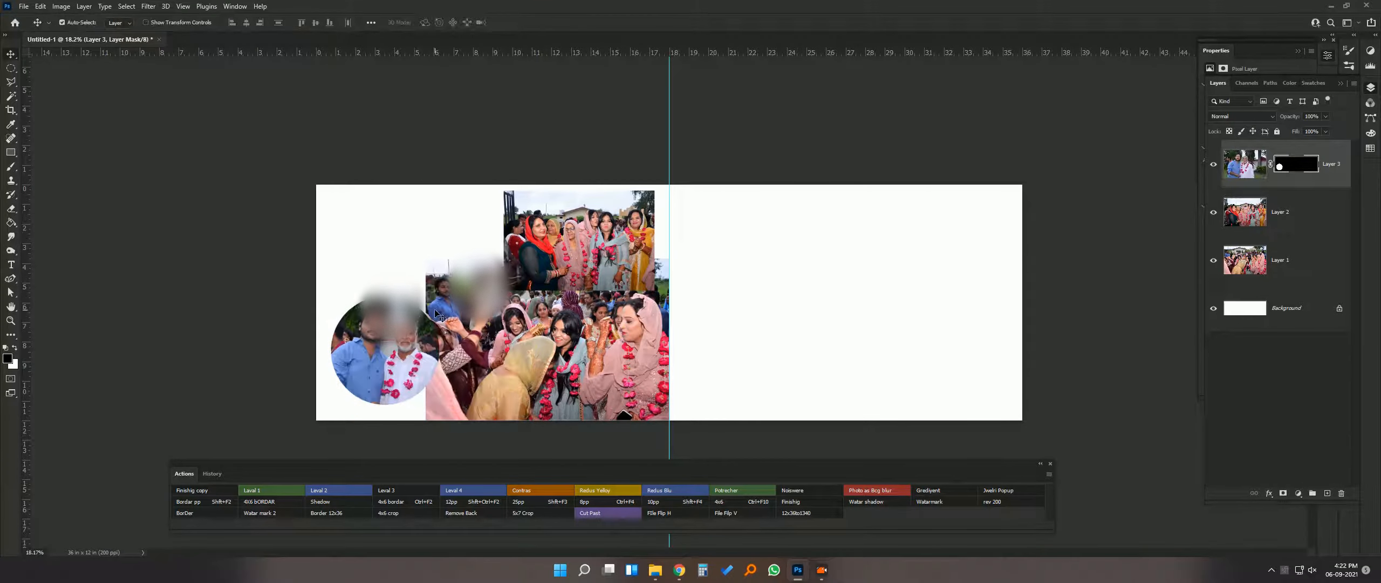
# - Switch to File Explorer, move _BSJ3882 into the Used folder and open _BSJ3887 in Photoshop
pyautogui.hotkey('alt', 'Tab')
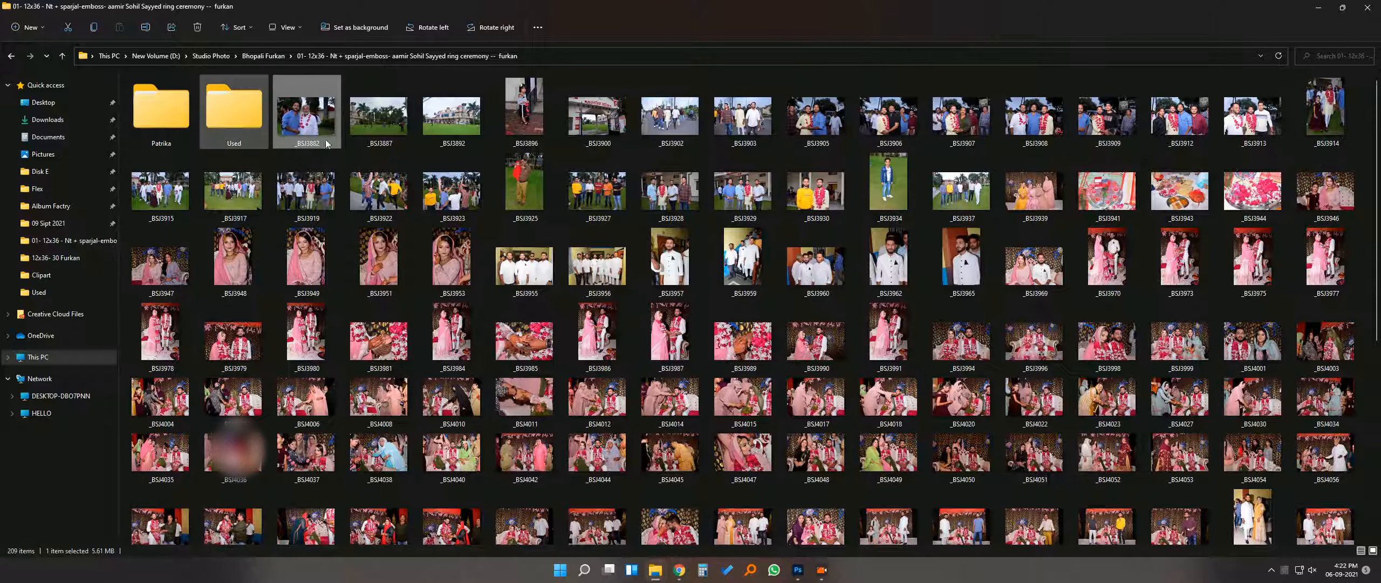
pyautogui.press('Delete')
pyautogui.hotkey('alt', 'Tab')
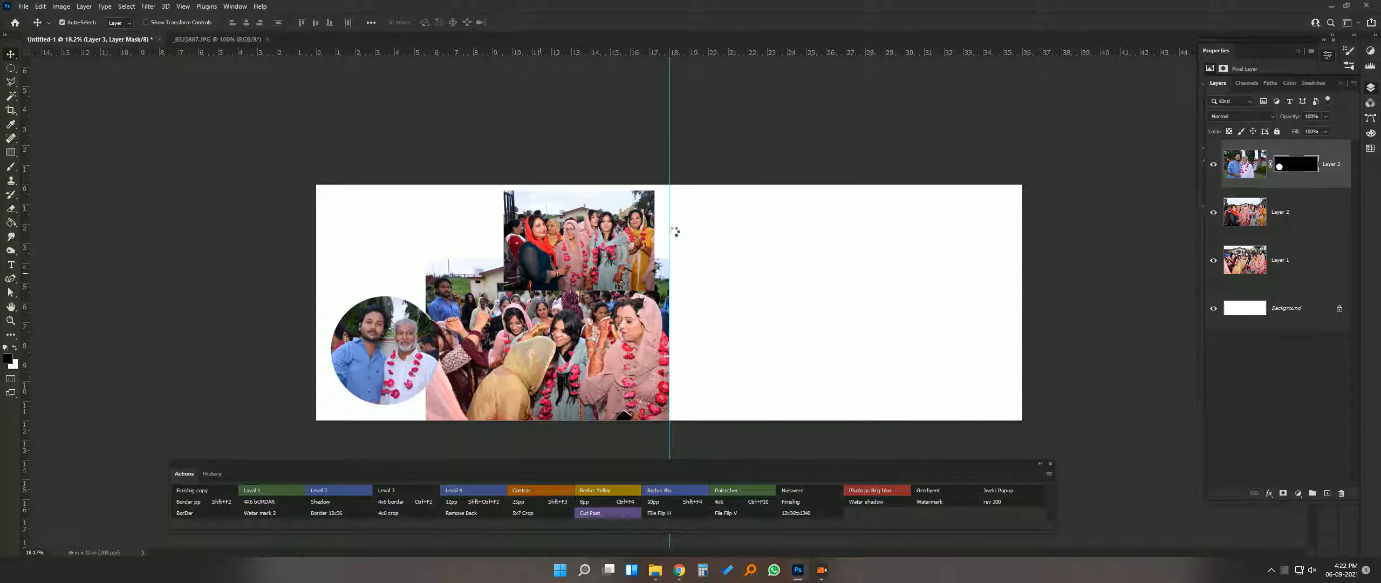
# - Cut the entire _BSJ3887 image, close its file without saving and paste it into the album spread
pyautogui.hotkey('ctrl', 'a')
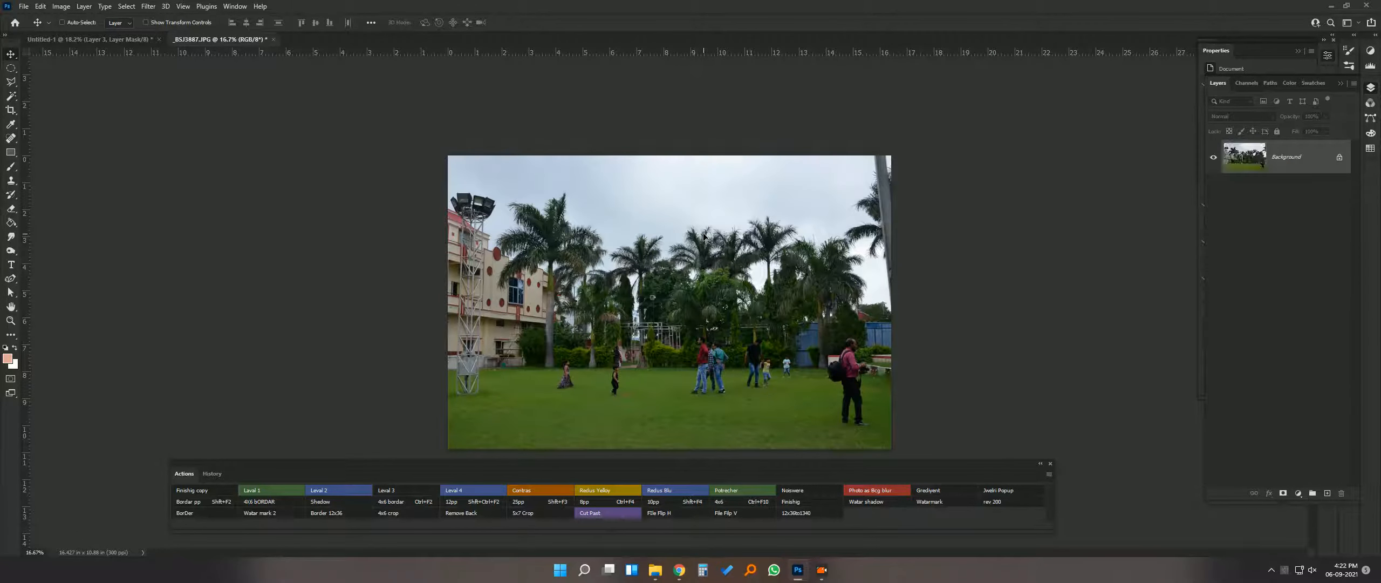
pyautogui.hotkey('ctrl', 'x')
pyautogui.hotkey('ctrl', 'w')
pyautogui.press('n')
pyautogui.hotkey('ctrl', 'v')
# - Scale the garden photo to the spread's height from the left edge and send it behind the other photos
pyautogui.hotkey('ctrl', 't')
pyautogui.moveTo(769, 303); pyautogui.dragTo(667, 229)
pyautogui.moveTo(799, 99); pyautogui.dragTo(723, 152)
pyautogui.press('Return')
pyautogui.hotkey('ctrl', 'shift', '[')
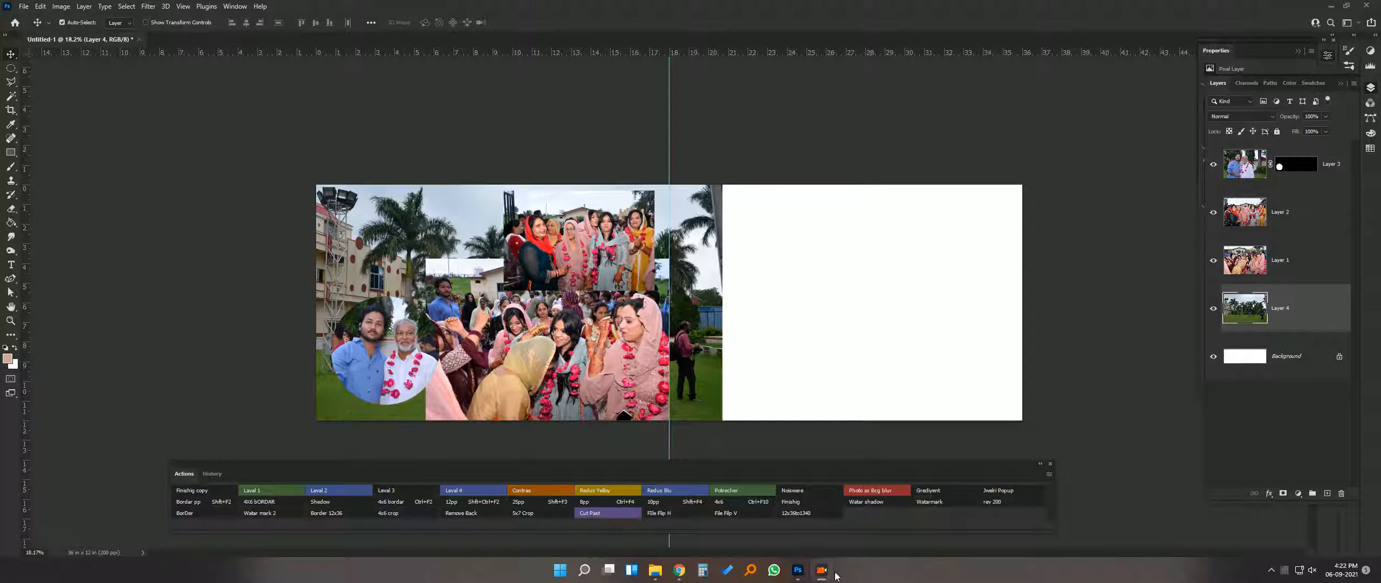
# - Switch to the ring ceremony photo folder and open _BSJ3892 in Photoshop
pyautogui.moveTo(821, 579)
pyautogui.press('super+Tab')
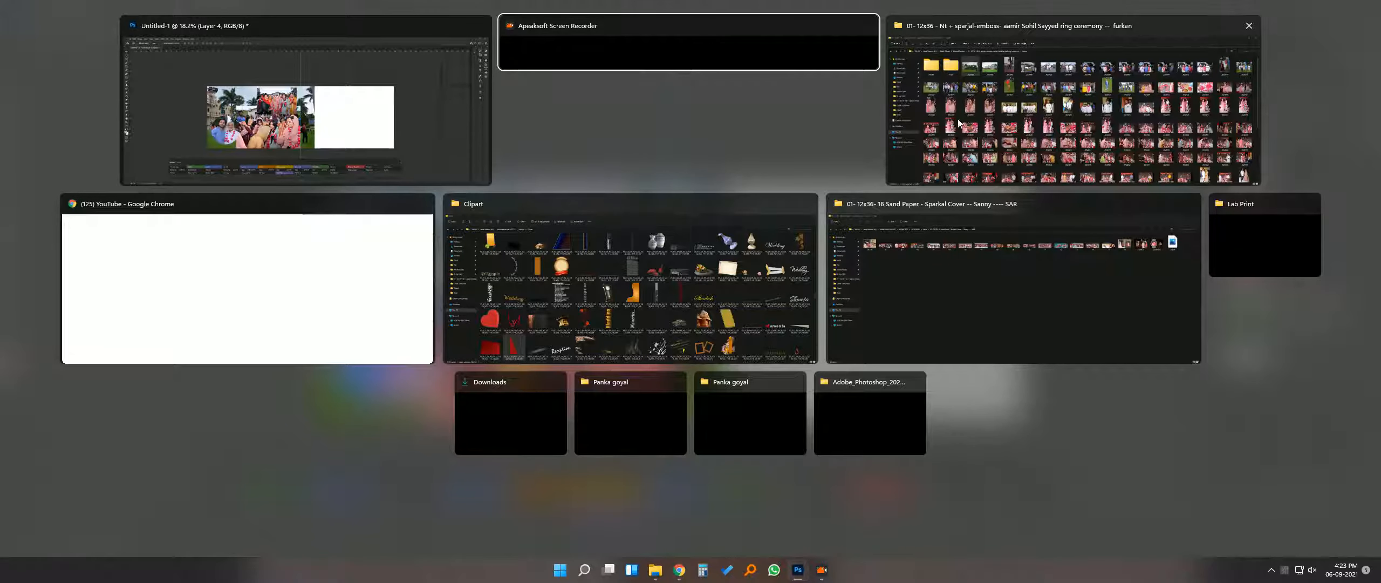
pyautogui.click(929, 129)
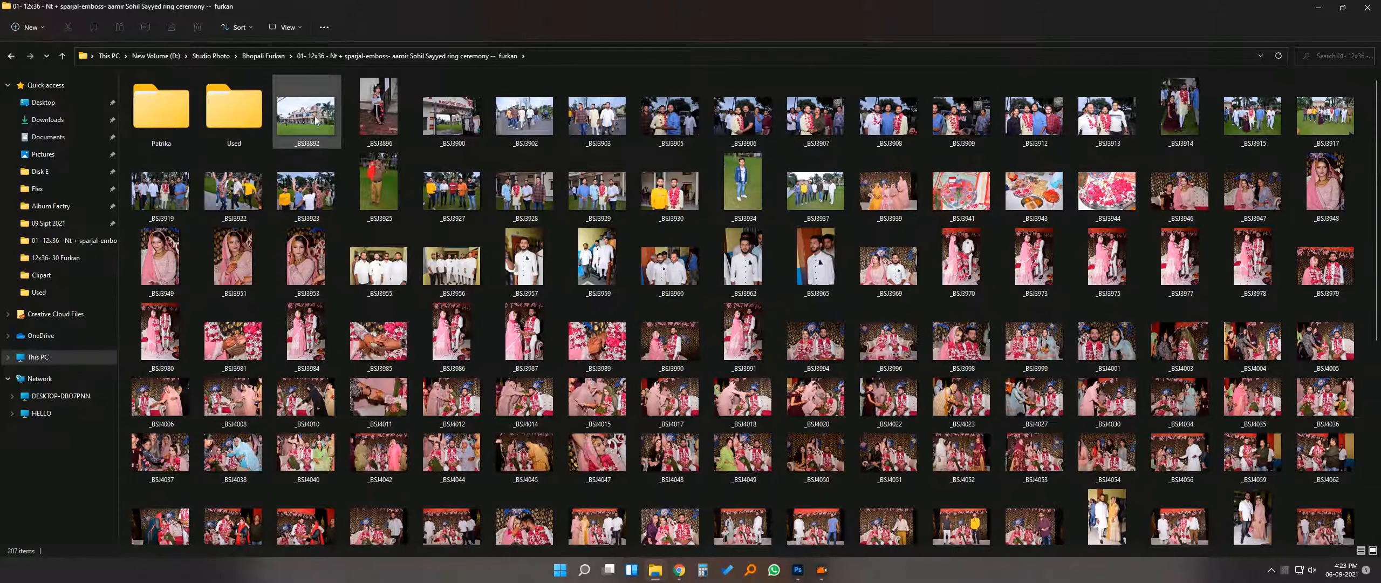
pyautogui.doubleClick(326, 142)
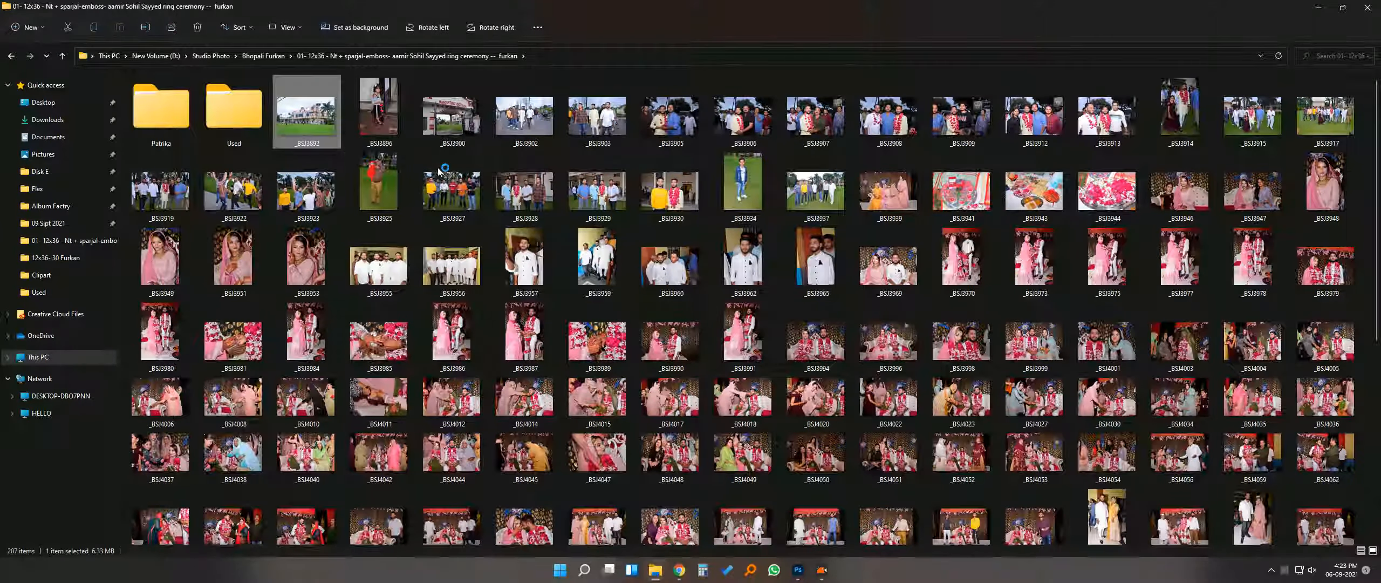
# - Cut the entire _BSJ3892 image, close its file without saving and paste it into the album spread
pyautogui.hotkey('ctrl', 'a')
pyautogui.hotkey('ctrl', 'x')
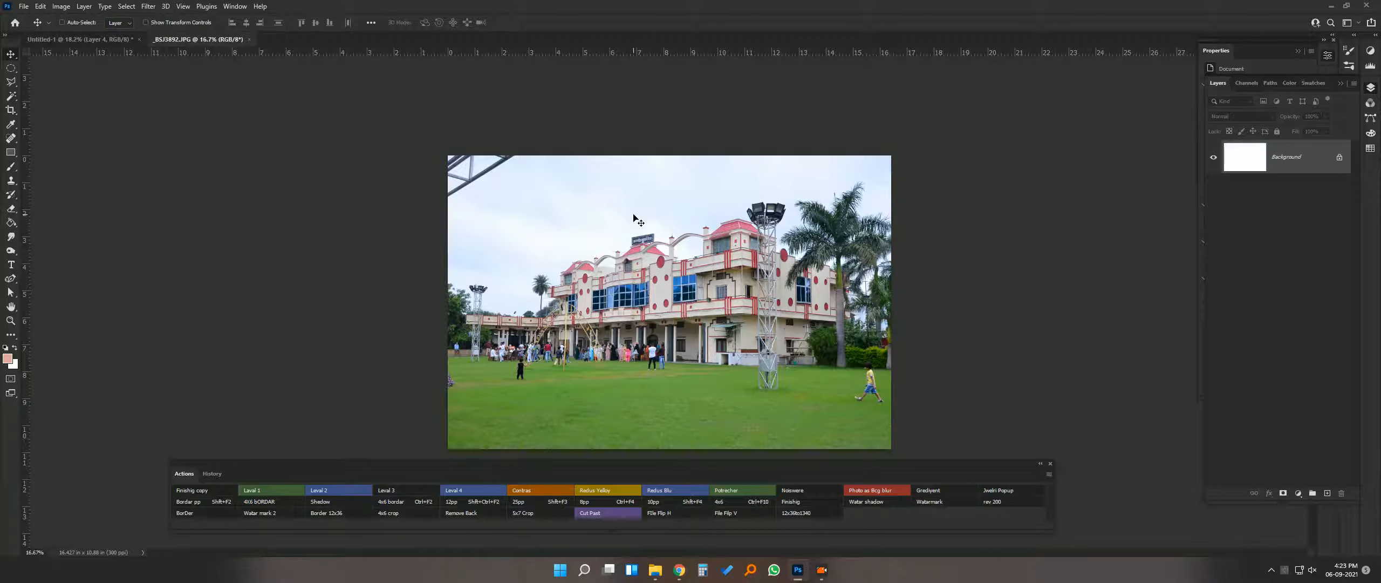
pyautogui.hotkey('ctrl', 'w')
pyautogui.press('n')
pyautogui.hotkey('ctrl', 'v')
# - Scale the building photo to about 77% and fit it over the right page, flush with its outer edge
pyautogui.hotkey('ctrl', 't')
pyautogui.moveTo(870, 176); pyautogui.dragTo(1088, 175)
pyautogui.moveTo(1129, 144); pyautogui.dragTo(1080, 188)
pyautogui.moveTo(998, 257); pyautogui.dragTo(946, 256)
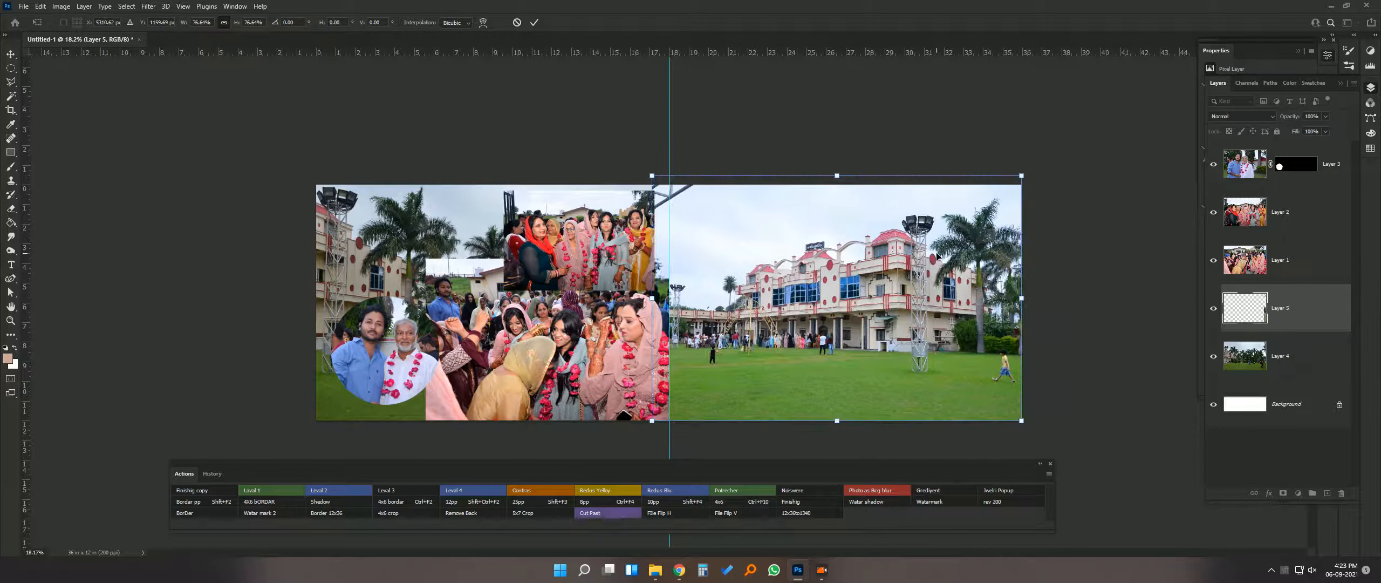
pyautogui.press('Return')
# - Add a hide-all mask to the building photo and brush it back in with soft edges across the right page
pyautogui.hotkey('ctrl', 'alt', 'm')
pyautogui.press('b')
pyautogui.moveTo(752, 342); pyautogui.dragTo(766, 339)
pyautogui.press('x')
pyautogui.moveTo(742, 372)
pyautogui.mouseDown()
pyautogui.moveTo(727, 328)
pyautogui.moveTo(968, 232)
pyautogui.moveTo(809, 302)
pyautogui.moveTo(971, 259)
pyautogui.moveTo(776, 384)
pyautogui.moveTo(1128, 370)
pyautogui.moveTo(831, 246)
pyautogui.moveTo(720, 338)
pyautogui.mouseUp()
# - Select the garden background photo, scale it down and shift it slightly up on the left page
pyautogui.keyDown('ctrl'); pyautogui.rightClick(420, 228); pyautogui.keyUp('ctrl')
pyautogui.click(442, 234)
pyautogui.hotkey('ctrl', 't')
pyautogui.moveTo(725, 424); pyautogui.dragTo(681, 372)
pyautogui.moveTo(414, 236); pyautogui.dragTo(415, 216)
pyautogui.press('Return')
# - Add a hide-all mask to the garden photo and brush it back in across the upper left page
pyautogui.hotkey('ctrl', 'alt', 'm')
pyautogui.moveTo(324, 278)
pyautogui.mouseDown()
pyautogui.moveTo(432, 246)
pyautogui.moveTo(349, 221)
pyautogui.moveTo(646, 231)
pyautogui.mouseUp()
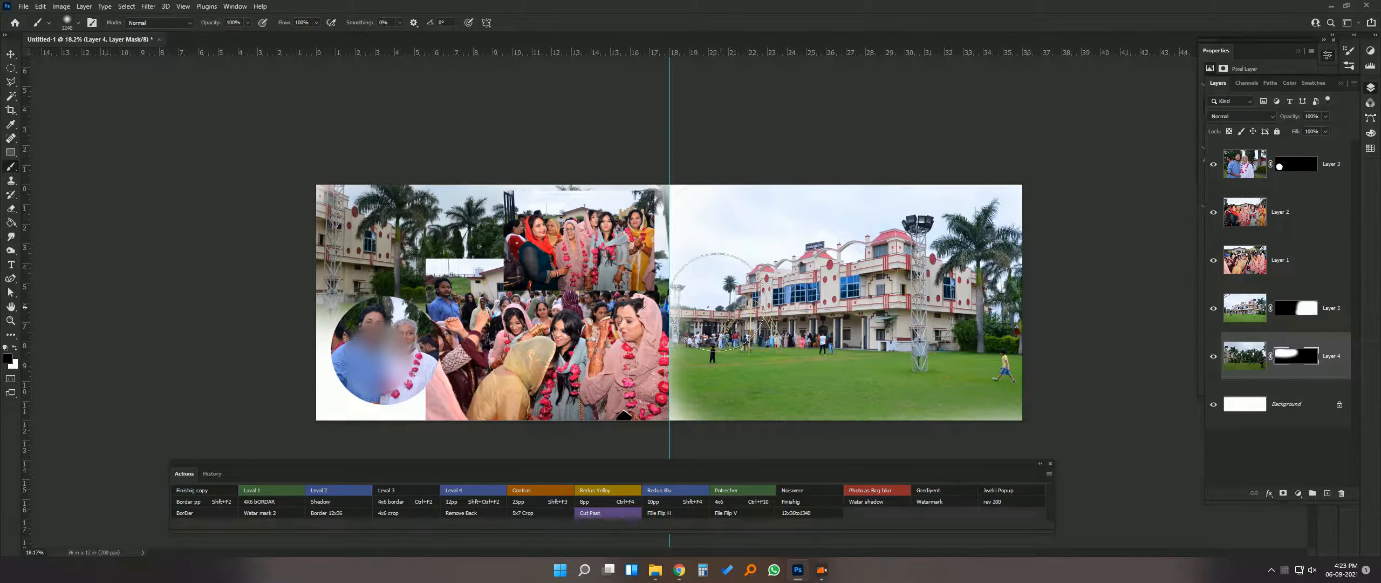
# - Switch to File Explorer, move _BSJ3892 into the Used folder and open _BSJ3896 in Photoshop
pyautogui.hotkey('alt', 'Tab')
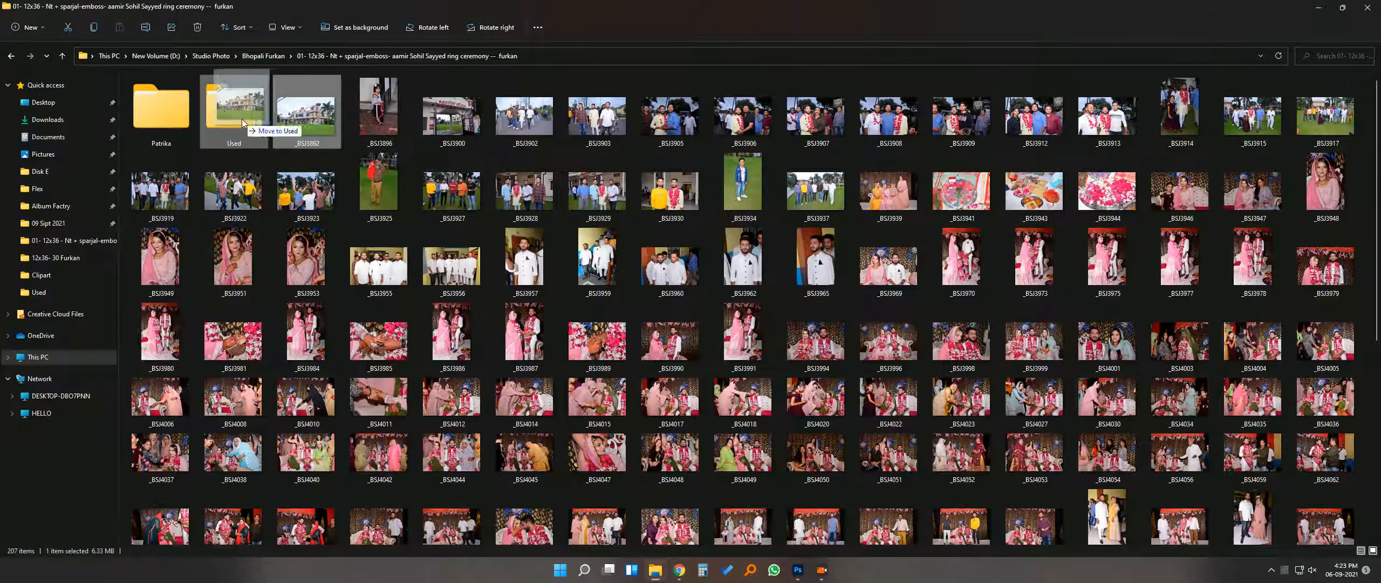
pyautogui.press('Delete')
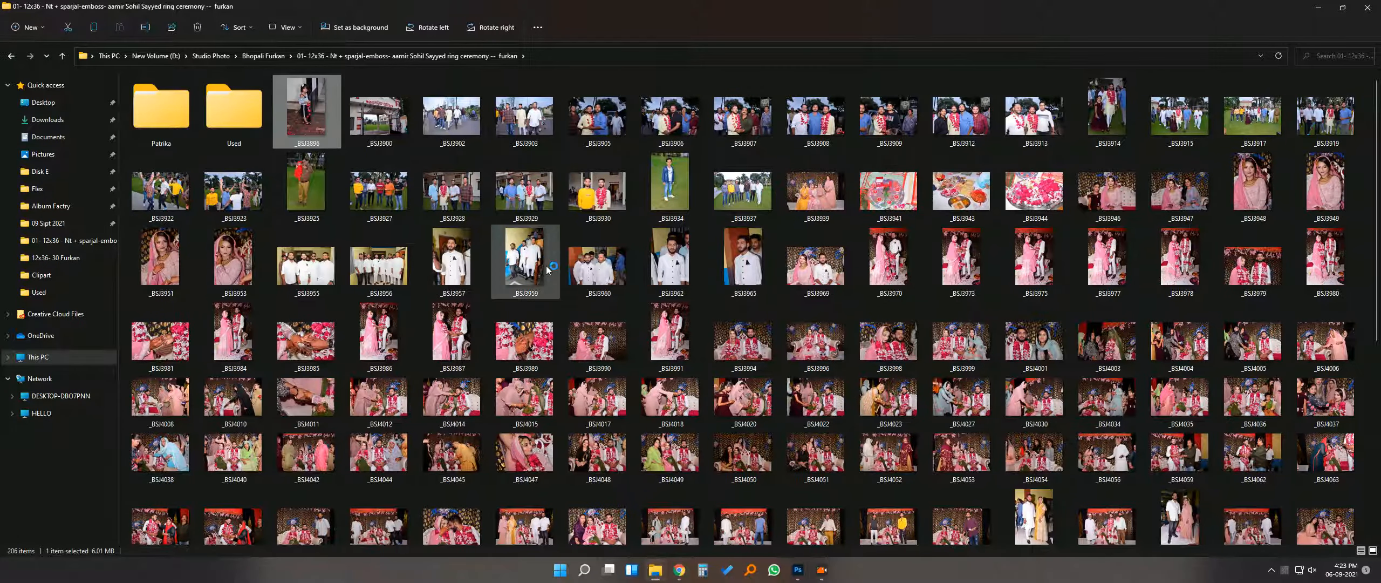
pyautogui.hotkey('alt', 'Tab')
pyautogui.press('v')
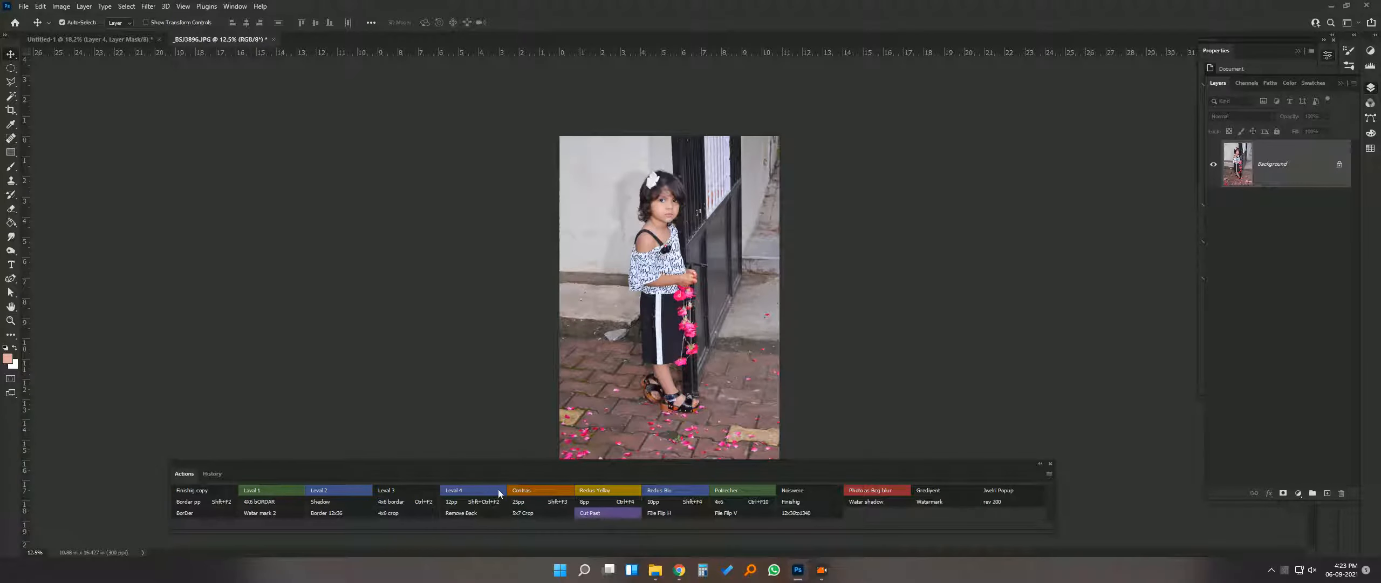
# - Cut a tall rectangular area around the girl from _BSJ3896, close its file without saving and paste it into the spread
pyautogui.press('m')
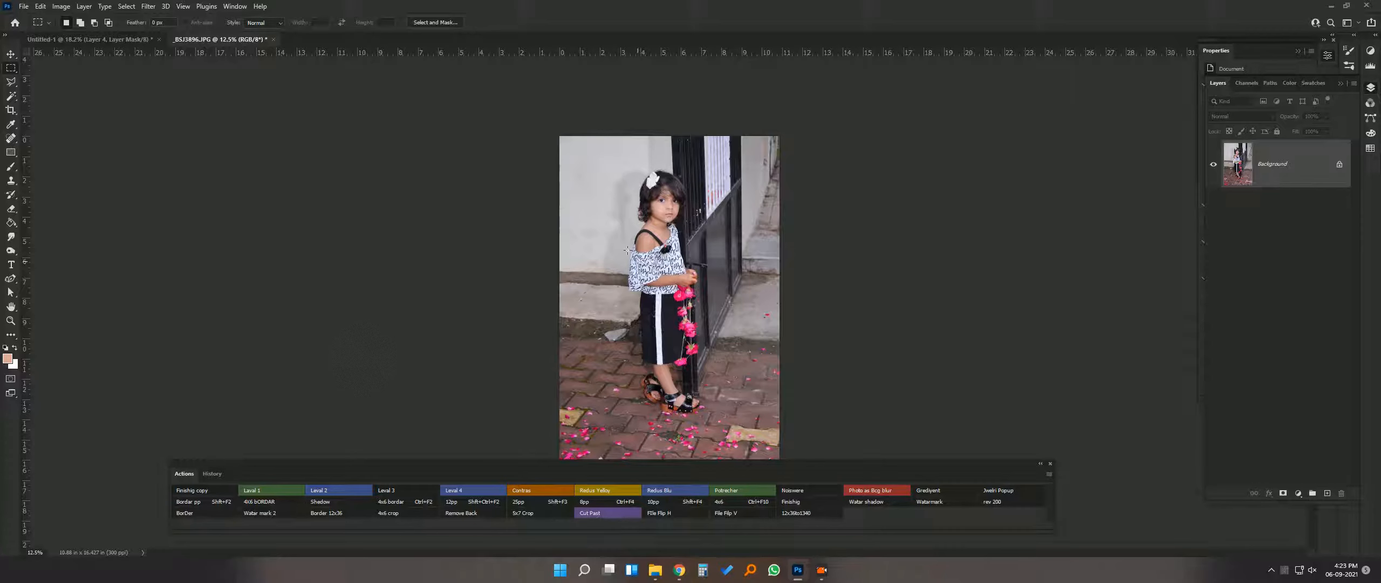
pyautogui.moveTo(600, 157)
pyautogui.mouseDown()
pyautogui.moveTo(717, 372)
pyautogui.moveTo(729, 433)
pyautogui.mouseUp()
pyautogui.moveTo(687, 399); pyautogui.dragTo(690, 393)
pyautogui.hotkey('ctrl', 'x')
pyautogui.hotkey('ctrl', 'w')
pyautogui.press('n')
pyautogui.hotkey('ctrl', 'v')
# - Bring the girl photo to the front, shrink it and place it beside the center guide on the right page
pyautogui.hotkey('ctrl', 't')
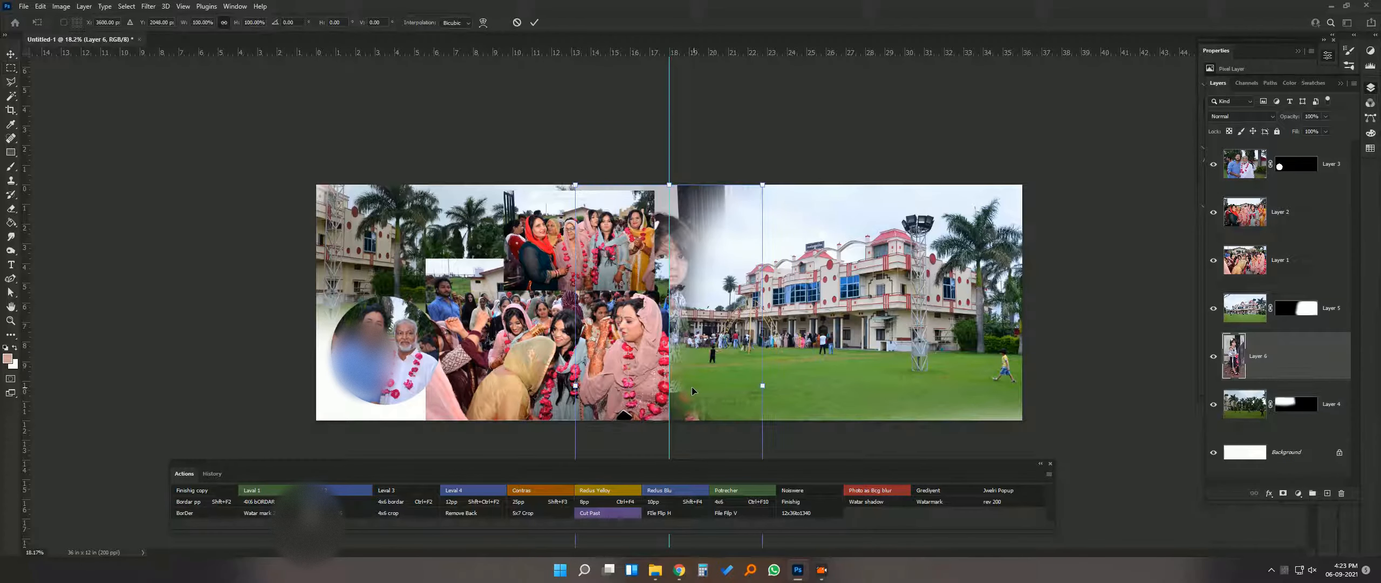
pyautogui.press('Return')
pyautogui.hotkey('ctrl', 'shift', ']')
pyautogui.hotkey('ctrl', 't')
pyautogui.moveTo(678, 390); pyautogui.dragTo(763, 330)
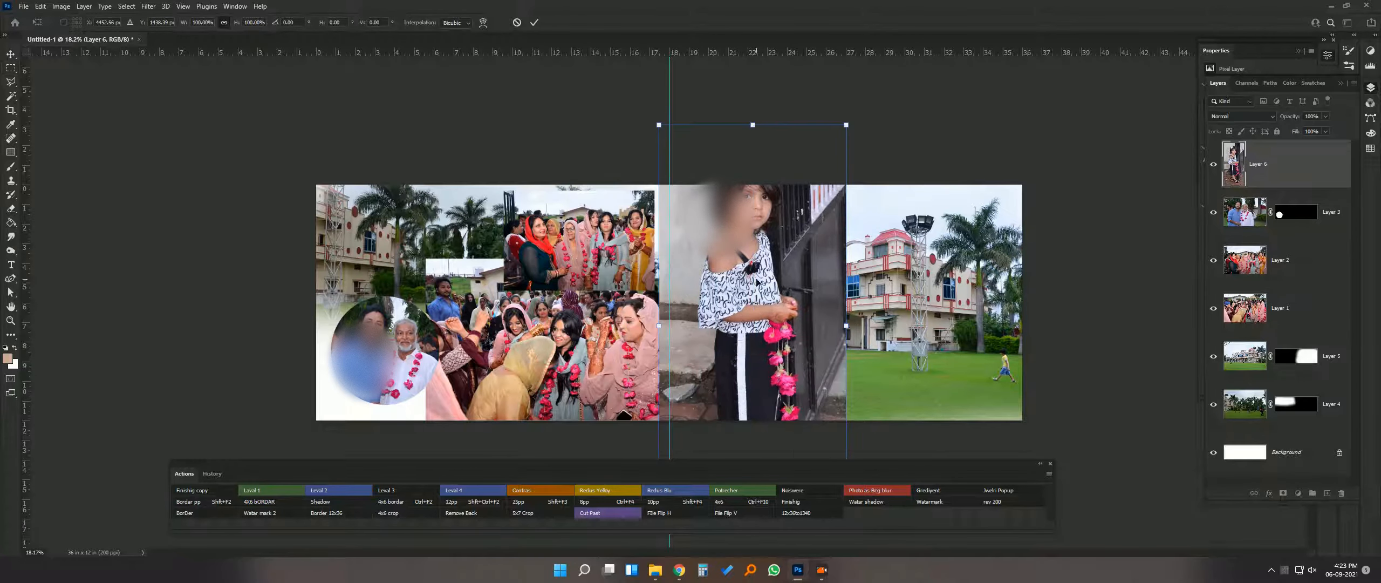
pyautogui.moveTo(848, 125); pyautogui.dragTo(800, 253)
pyautogui.moveTo(751, 350); pyautogui.dragTo(715, 327)
pyautogui.press('Return')
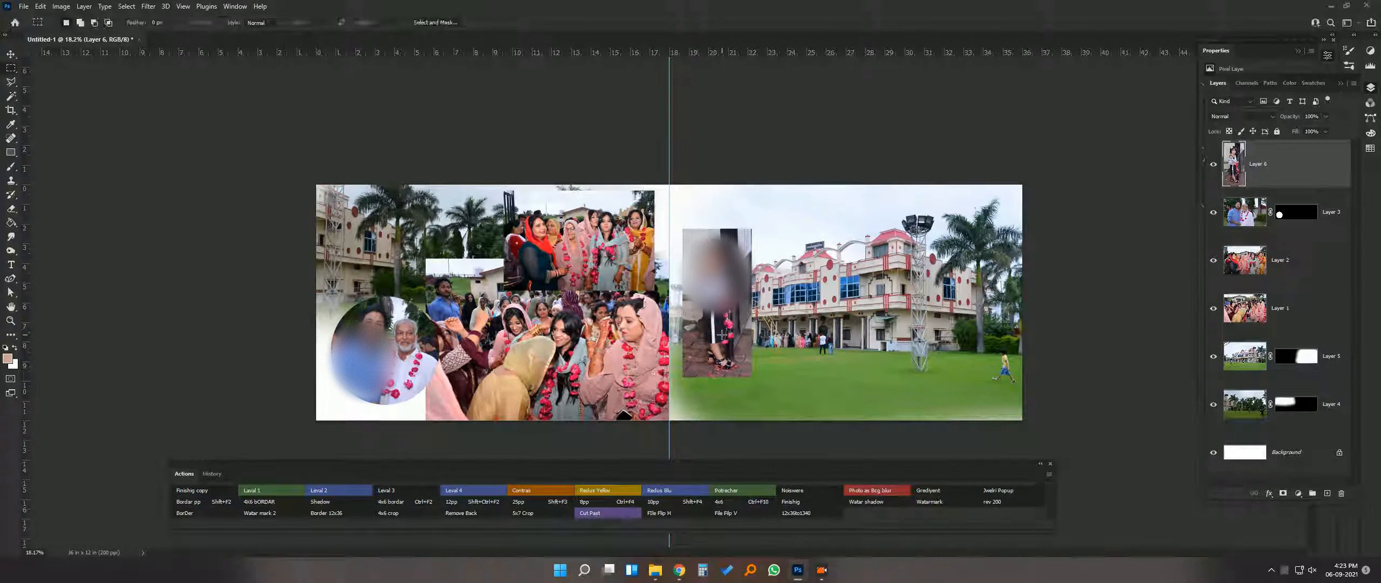
# - Switch to File Explorer, move _BSJ3896 into the Used folder and open _BSJ3900 in Photoshop
pyautogui.hotkey('alt', 'Tab')
pyautogui.moveTo(305, 112); pyautogui.dragTo(243, 114)
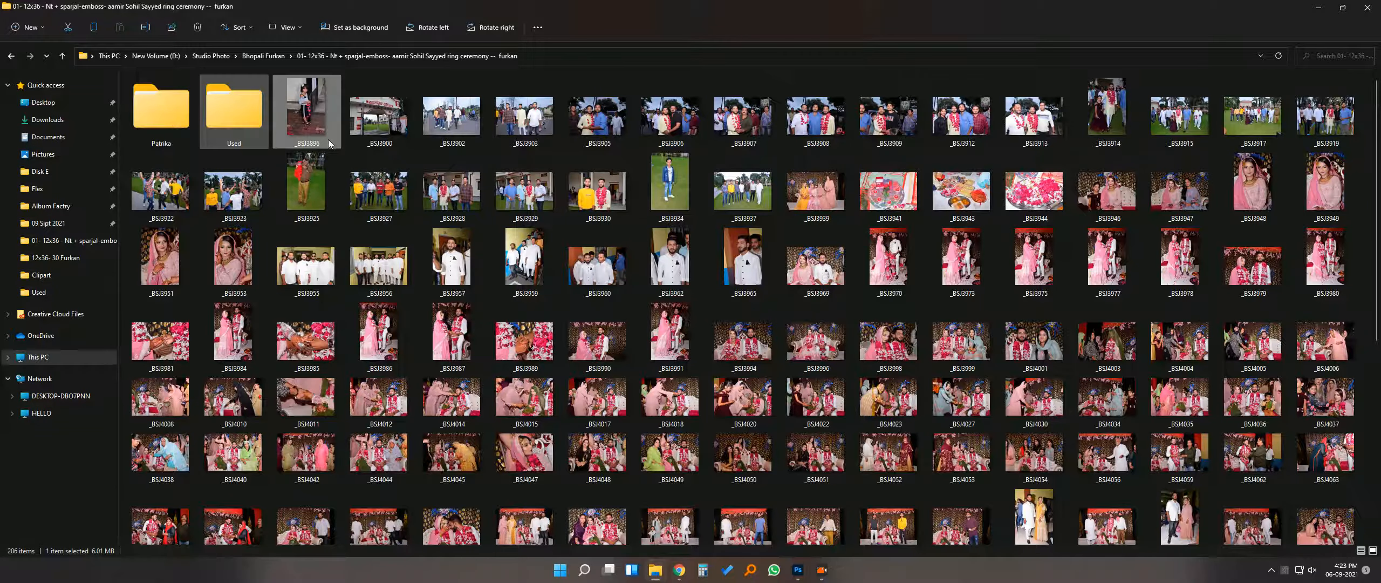
pyautogui.hotkey('alt', 'Tab')
pyautogui.press('v')
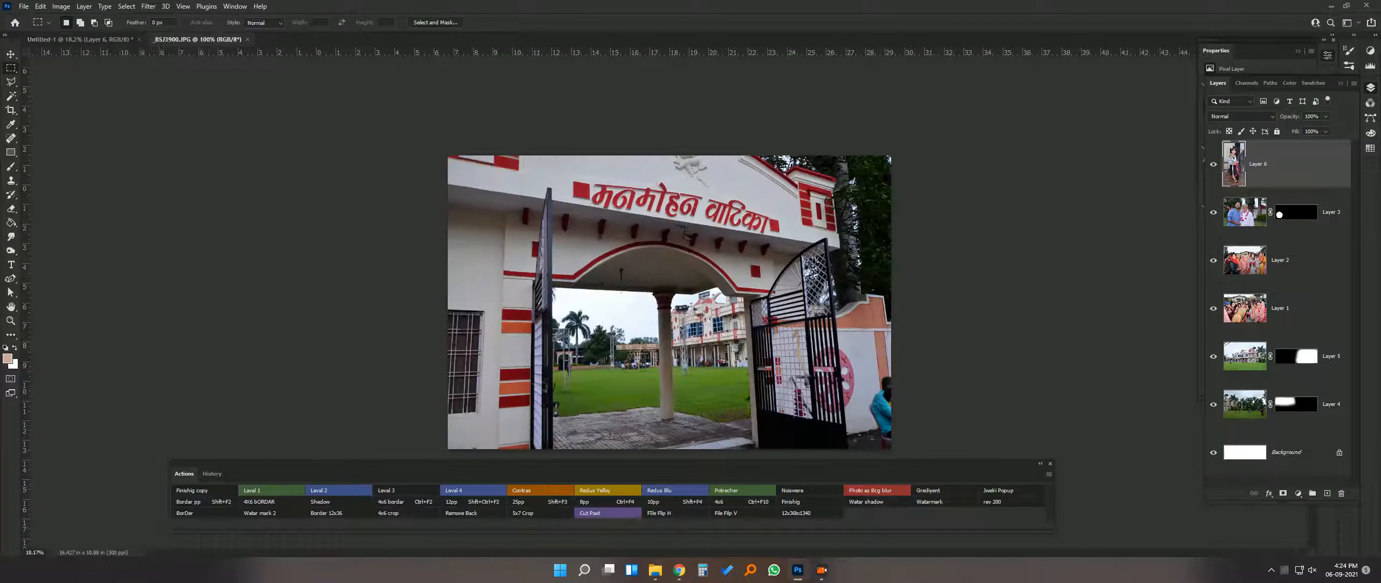
# - Run the Level 1 action on the gate photo and shift the building photo toward the spread's right edge
pyautogui.click(287, 489)
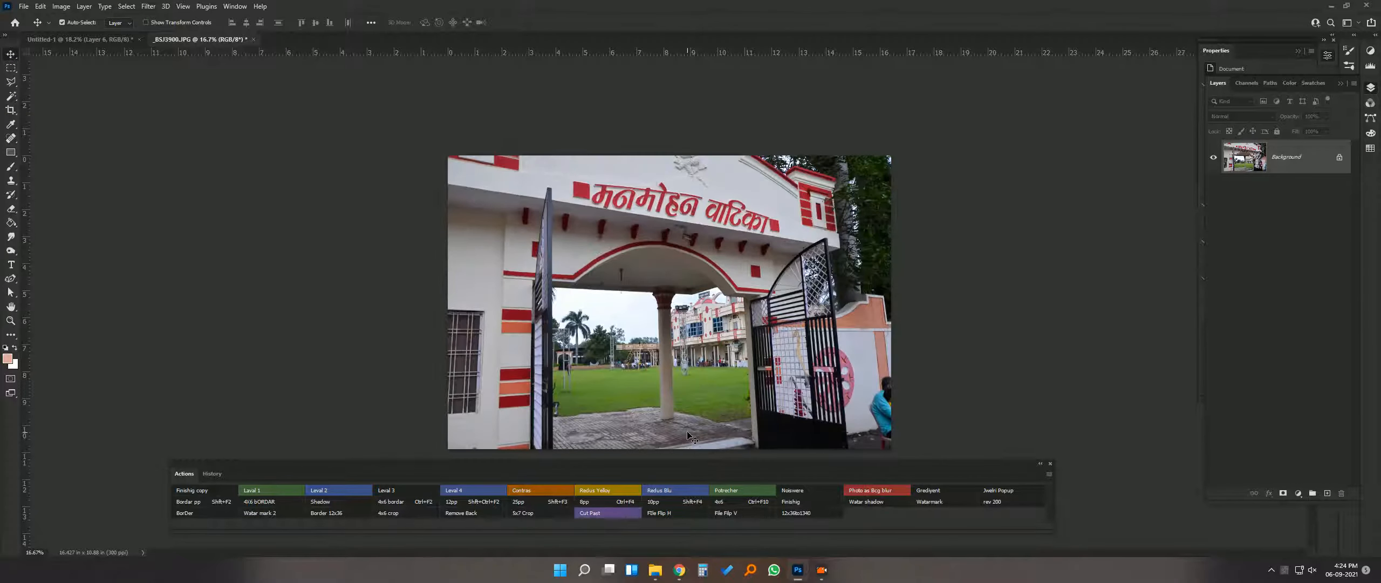
pyautogui.moveTo(890, 354); pyautogui.dragTo(953, 351)
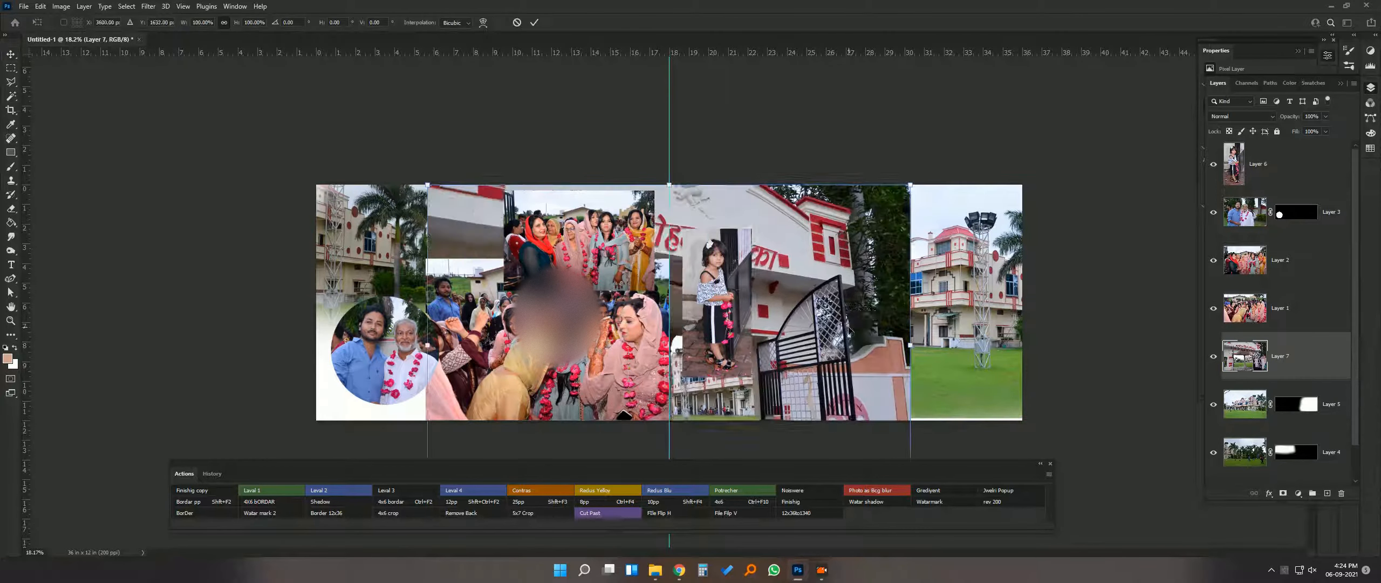
# - Scale the pasted gate photo to about 27% and place it at the lower inner corner of the right page
pyautogui.moveTo(900, 173); pyautogui.dragTo(898, 272)
pyautogui.moveTo(831, 316); pyautogui.dragTo(769, 364)
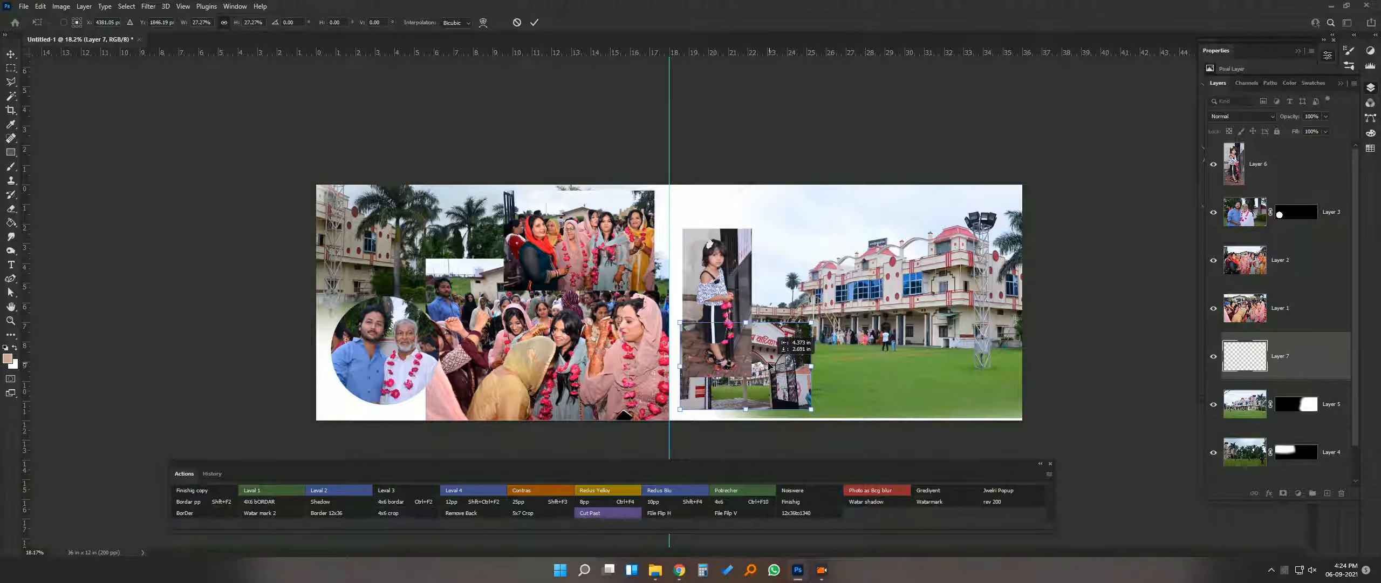
pyautogui.press('Return')
# - Move the girl photo up to sit above the gate photo and bring the gate photo to the front
pyautogui.moveTo(737, 347); pyautogui.dragTo(737, 301)
pyautogui.moveTo(744, 361); pyautogui.dragTo(739, 357)
pyautogui.hotkey('ctrl', 'shift', ']')
# - Switch to the photo folder, open _BSJ3902 in Photoshop and run the Contras action on it
pyautogui.hotkey('alt', 'Tab')
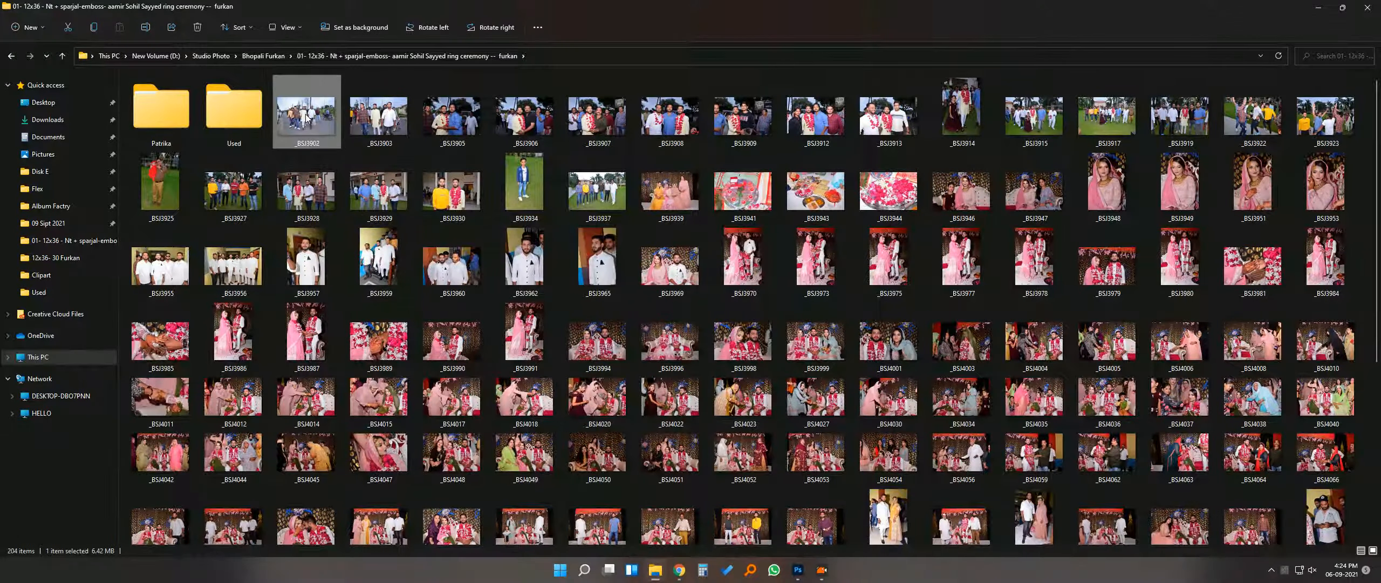
pyautogui.hotkey('alt', 'Tab')
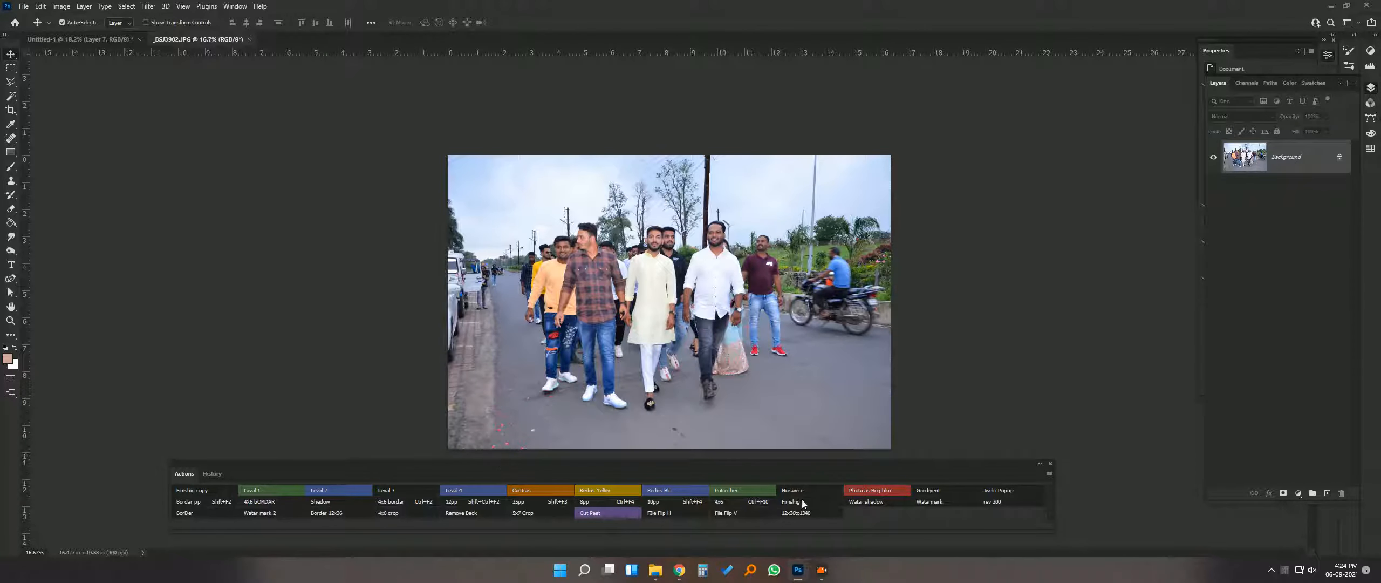
pyautogui.click(533, 490)
# - Cut the entire _BSJ3902 image and close its file without saving
pyautogui.hotkey('ctrl', 'a')
pyautogui.hotkey('ctrl', 'x')
pyautogui.hotkey('ctrl', 'w')
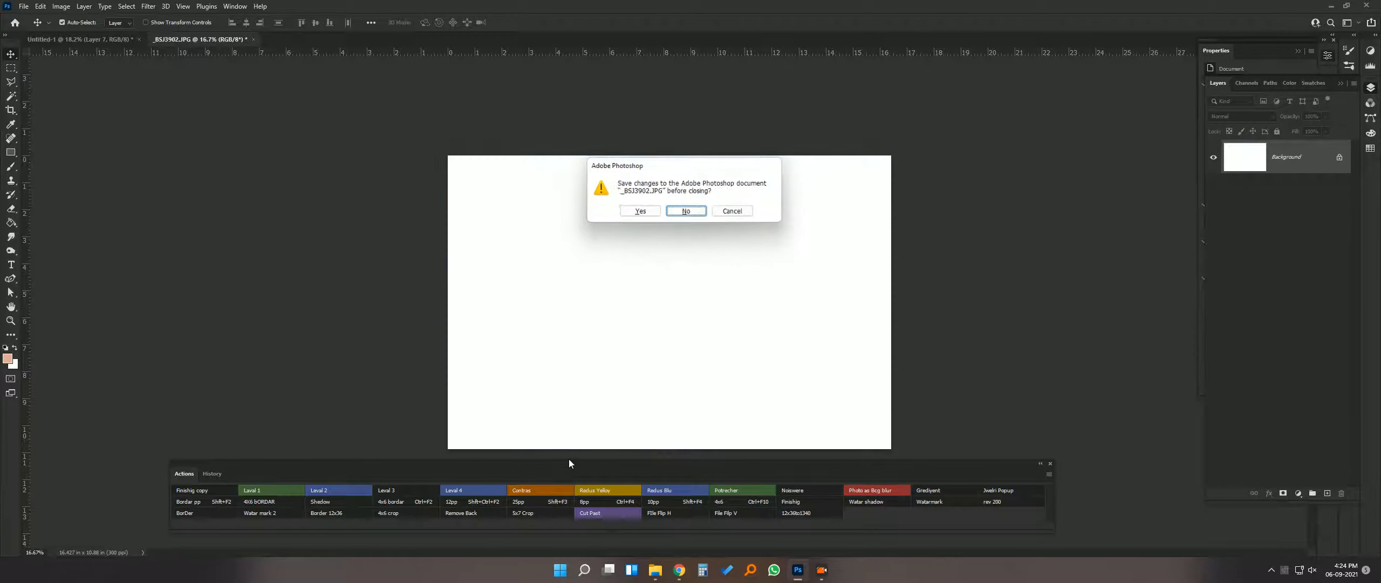
pyautogui.press('n')
# - Duplicate the gate photo beside the original and widen the copy toward the right page's outer margin
pyautogui.moveTo(729, 367); pyautogui.dragTo(864, 367)
pyautogui.hotkey('ctrl', 't')
pyautogui.moveTo(949, 367); pyautogui.dragTo(1006, 368)
pyautogui.press('Return')
# - Paste the street group photo clipped to the duplicated frame, scale it to fit and merge it with the frame
pyautogui.hotkey('ctrl', 'v')
pyautogui.hotkey('ctrl', 'alt', 'g')
pyautogui.hotkey('ctrl', 't')
pyautogui.moveTo(908, 172); pyautogui.dragTo(1004, 296)
pyautogui.moveTo(921, 335); pyautogui.dragTo(1010, 335)
pyautogui.press('Return')
pyautogui.hotkey('ctrl', 'e')
# - Scale the building photo to about 91% and reposition it above the street group photo
pyautogui.click(911, 260)
pyautogui.hotkey('ctrl', 't')
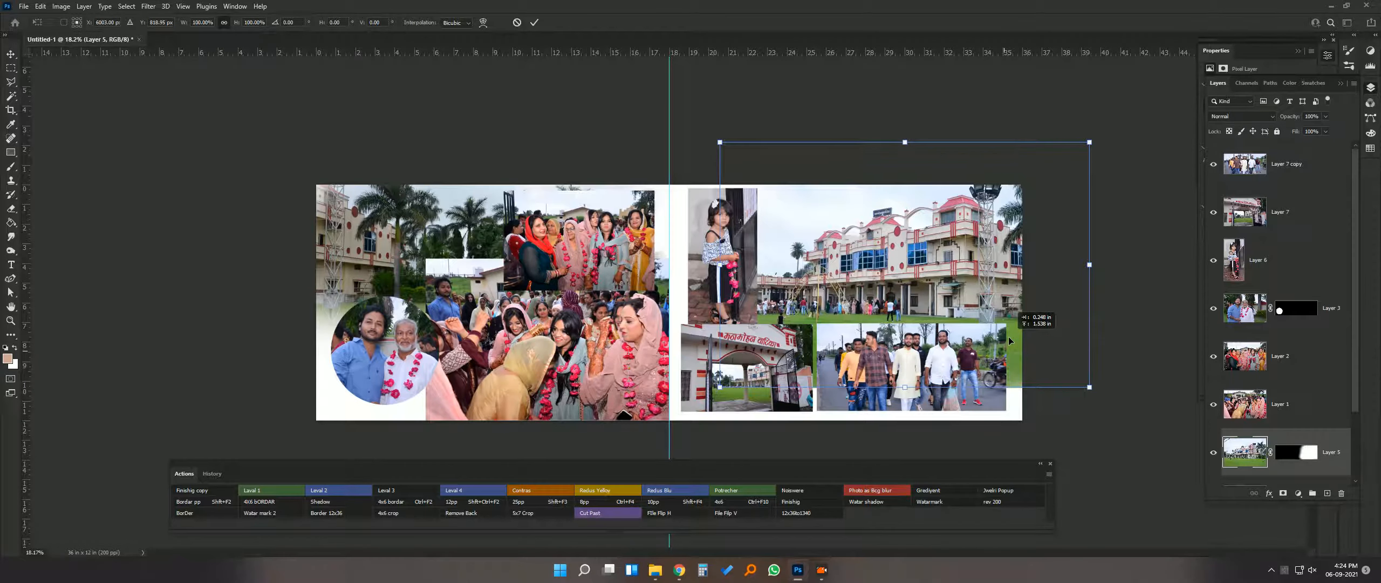
pyautogui.moveTo(1092, 388); pyautogui.dragTo(1064, 360)
pyautogui.moveTo(1028, 331); pyautogui.dragTo(1040, 339)
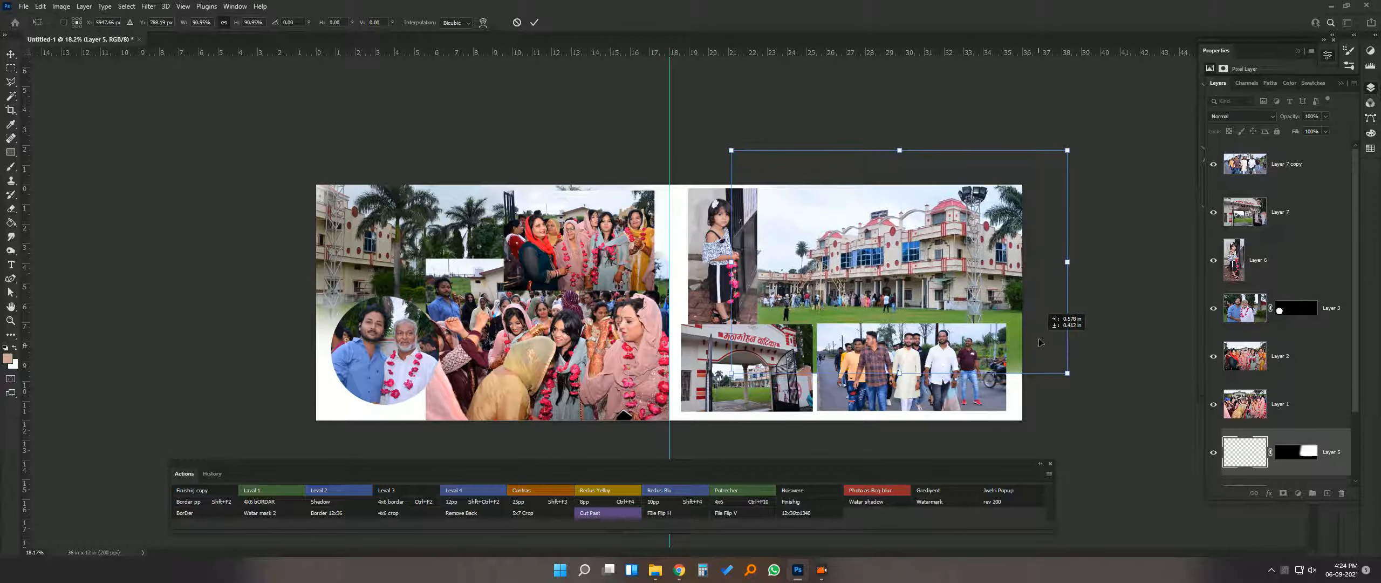
pyautogui.press('Return')
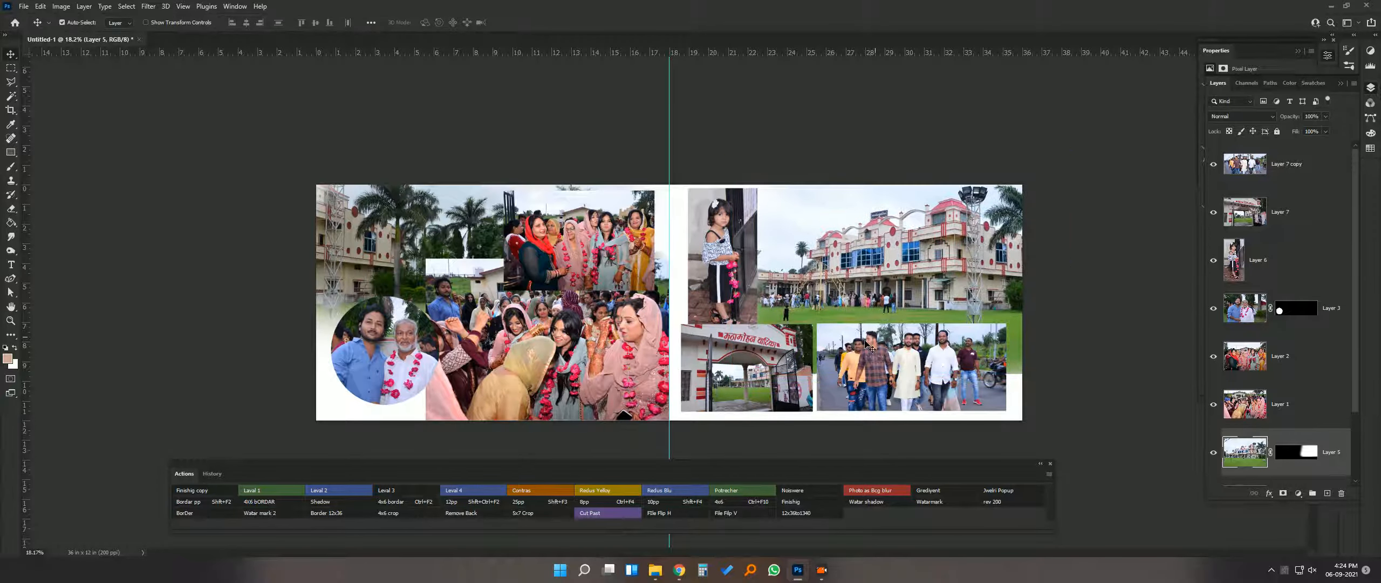
# - Shrink the girl photo slightly and align its left edge with the gate photo below
pyautogui.click(734, 288)
pyautogui.hotkey('ctrl', 't')
pyautogui.moveTo(757, 323); pyautogui.dragTo(720, 293)
pyautogui.press('Return')
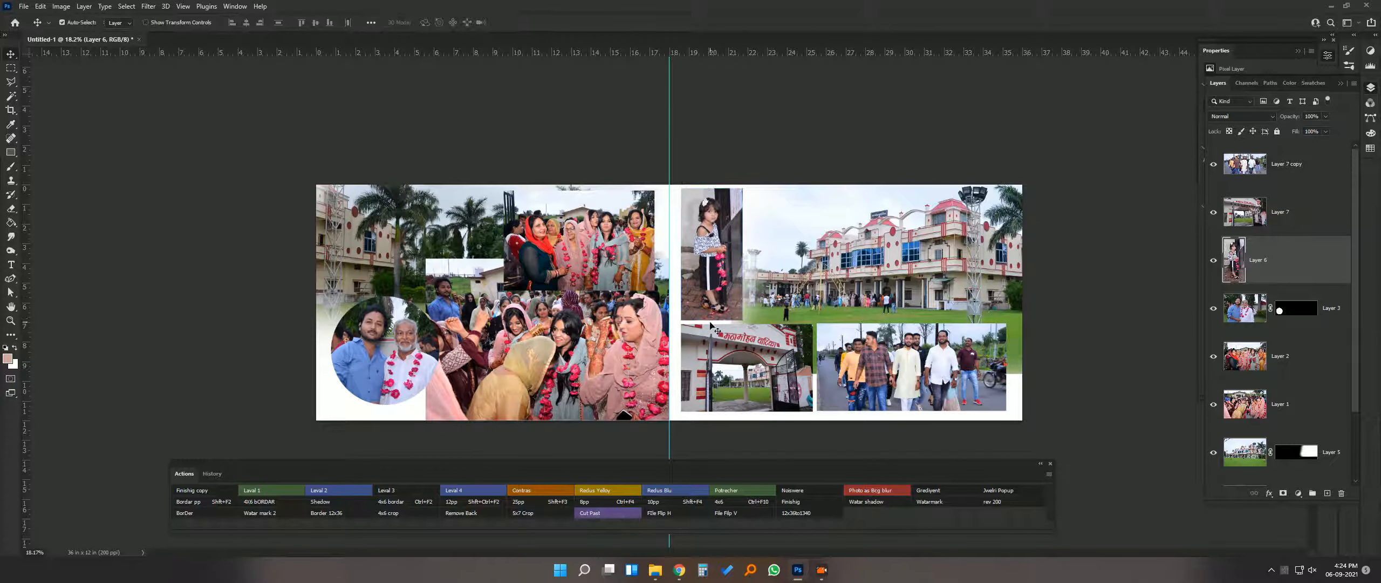
# - Select the large women's crowd photo (Layer 1) and scale it to about 92%, keeping it against the center guide
pyautogui.rightClick(545, 371)
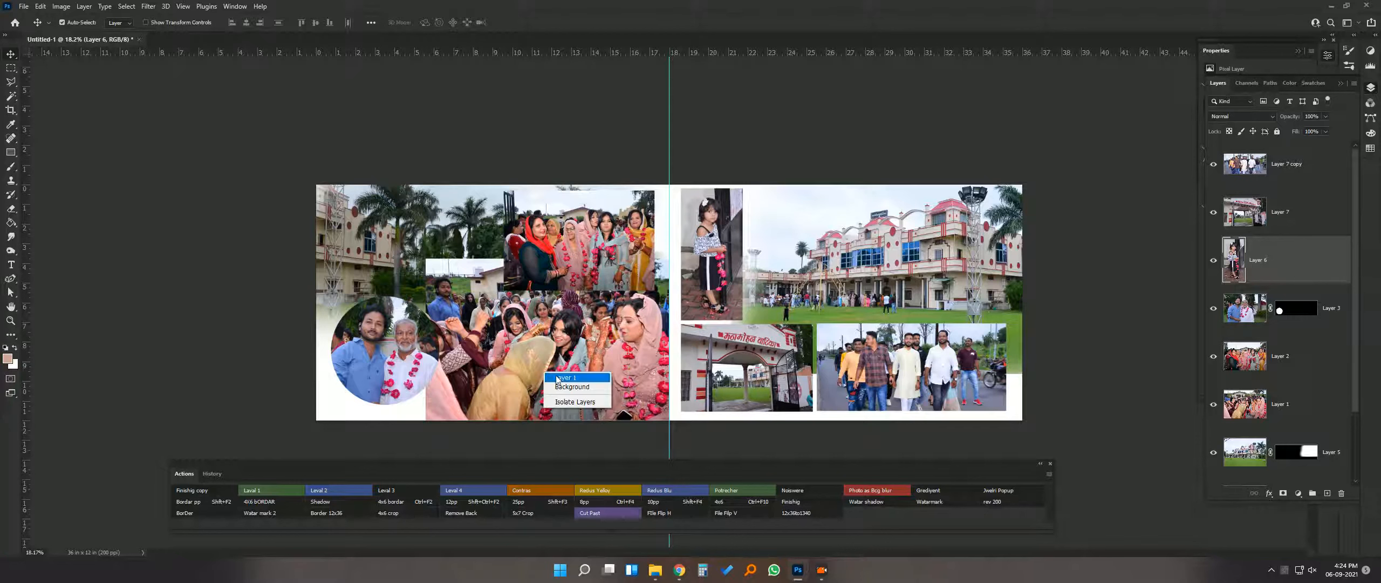
pyautogui.click(563, 379)
pyautogui.hotkey('ctrl', 't')
pyautogui.moveTo(425, 258); pyautogui.dragTo(444, 271)
pyautogui.moveTo(527, 365); pyautogui.dragTo(528, 365)
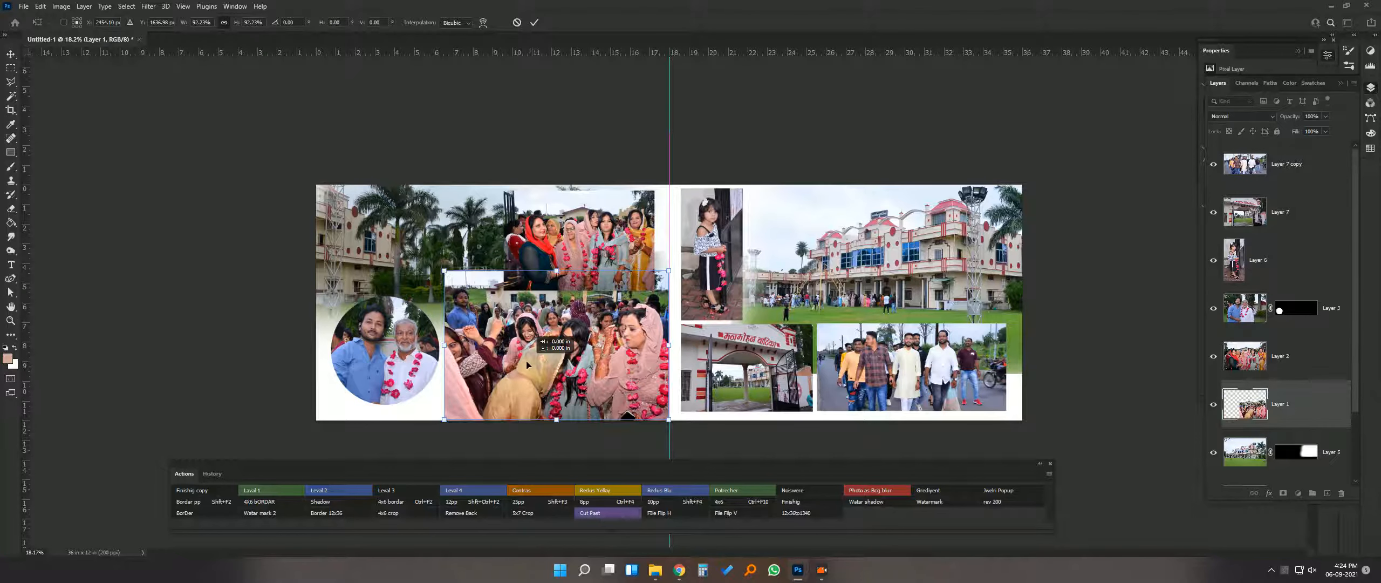
pyautogui.press('Return')
# - Add a hide-all mask to the crowd photo and brush the women back in with soft edges
pyautogui.hotkey('ctrl', 'shift', 'm')
pyautogui.press('b')
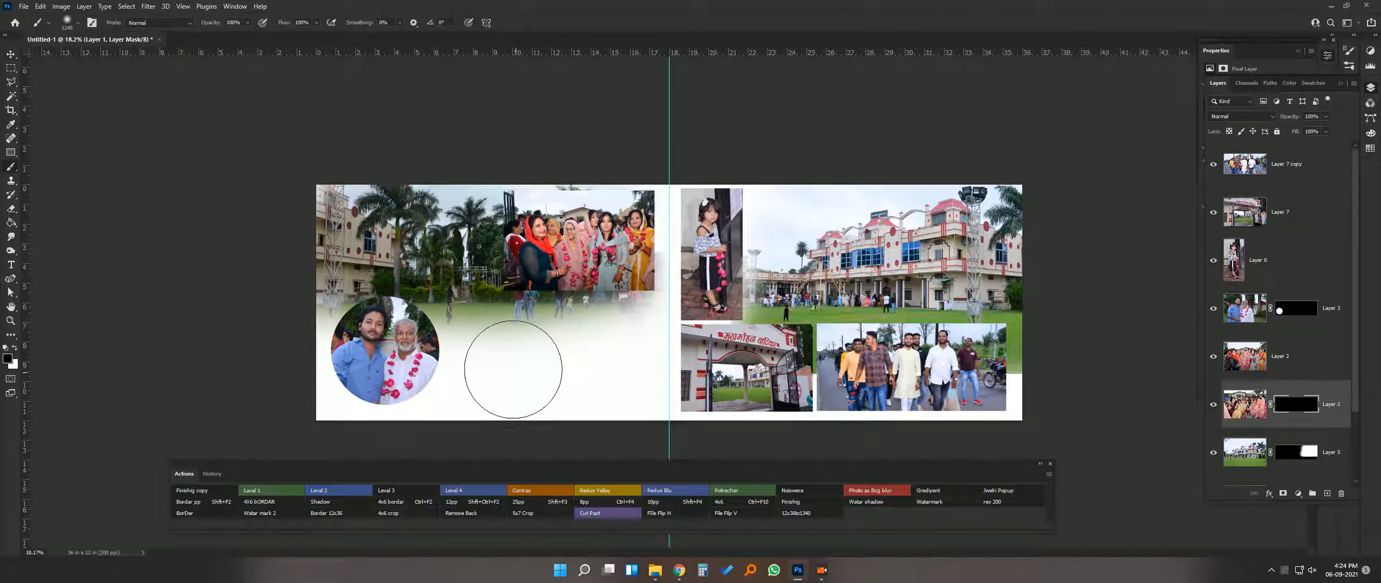
pyautogui.press('x')
pyautogui.moveTo(555, 357)
pyautogui.mouseDown()
pyautogui.moveTo(515, 348)
pyautogui.moveTo(631, 325)
pyautogui.moveTo(644, 358)
pyautogui.moveTo(572, 395)
pyautogui.moveTo(496, 364)
pyautogui.moveTo(524, 376)
pyautogui.mouseUp()
# - Resize the brush and fade out the crowd photo's left edge next to the circular photo
pyautogui.keyDown('alt'); pyautogui.rightClick(528, 375); pyautogui.keyUp('alt')
pyautogui.press('x')
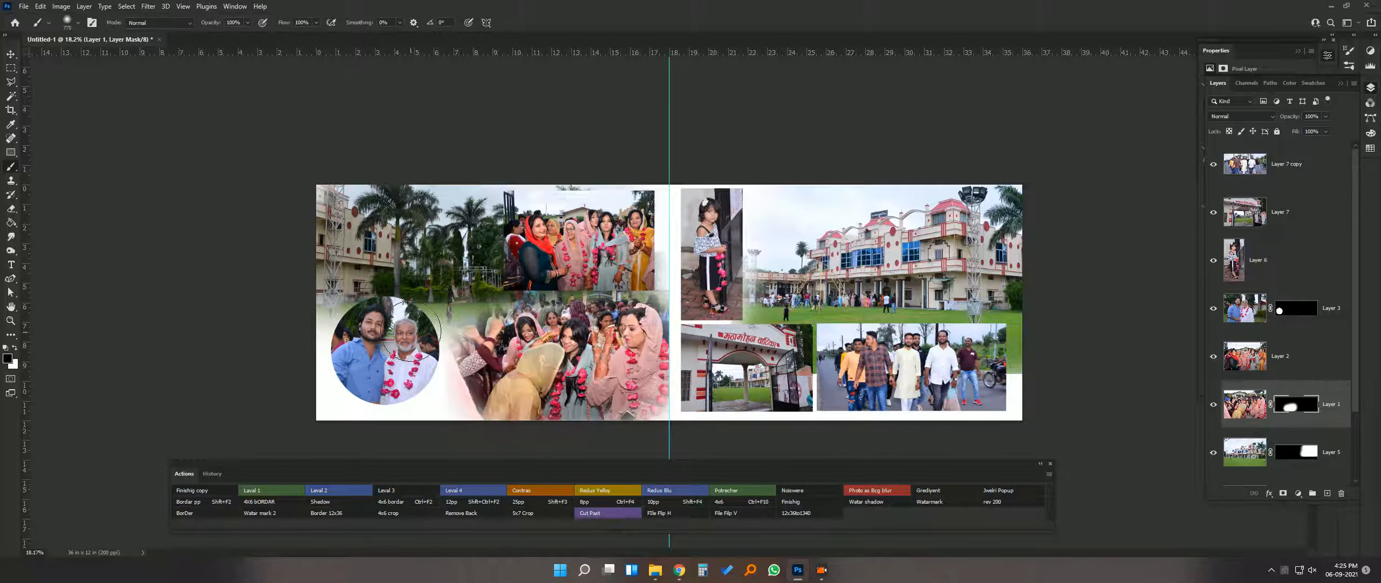
pyautogui.moveTo(436, 312); pyautogui.dragTo(423, 406)
pyautogui.press('x')
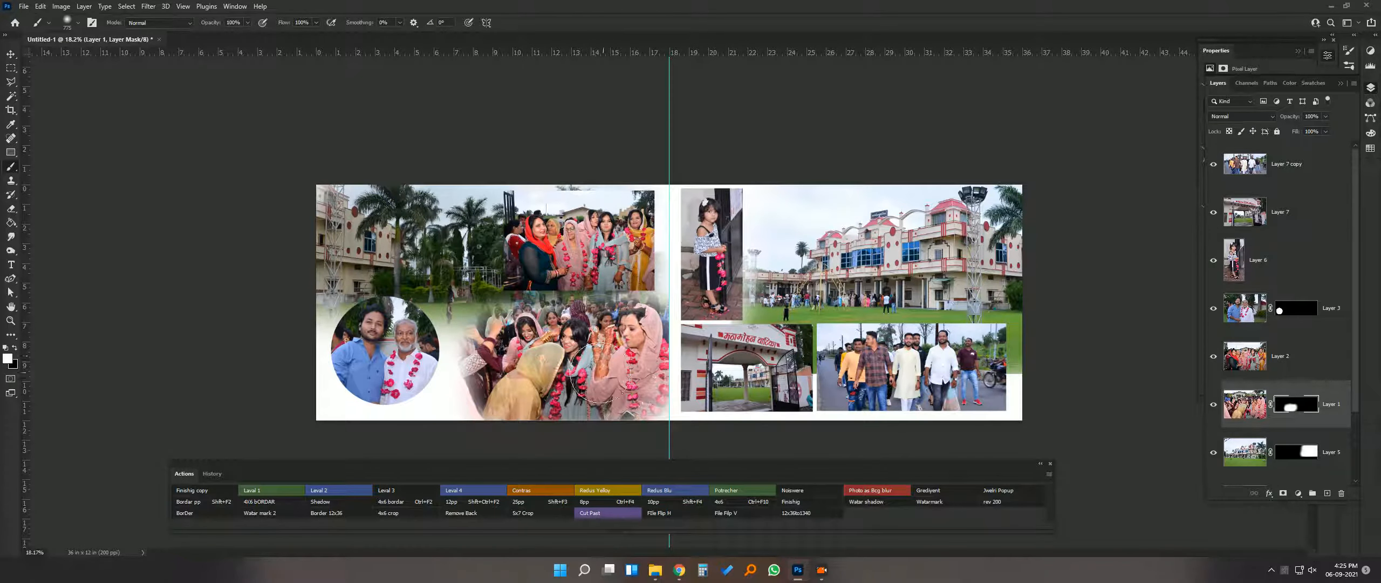
# - Shrink the small women's group photo (Layer 2) slightly and set it a bit in from the center guide
pyautogui.press('v')
pyautogui.moveTo(596, 254); pyautogui.dragTo(593, 258)
pyautogui.hotkey('ctrl', 't')
pyautogui.moveTo(652, 293); pyautogui.dragTo(632, 262)
pyautogui.press('Return')
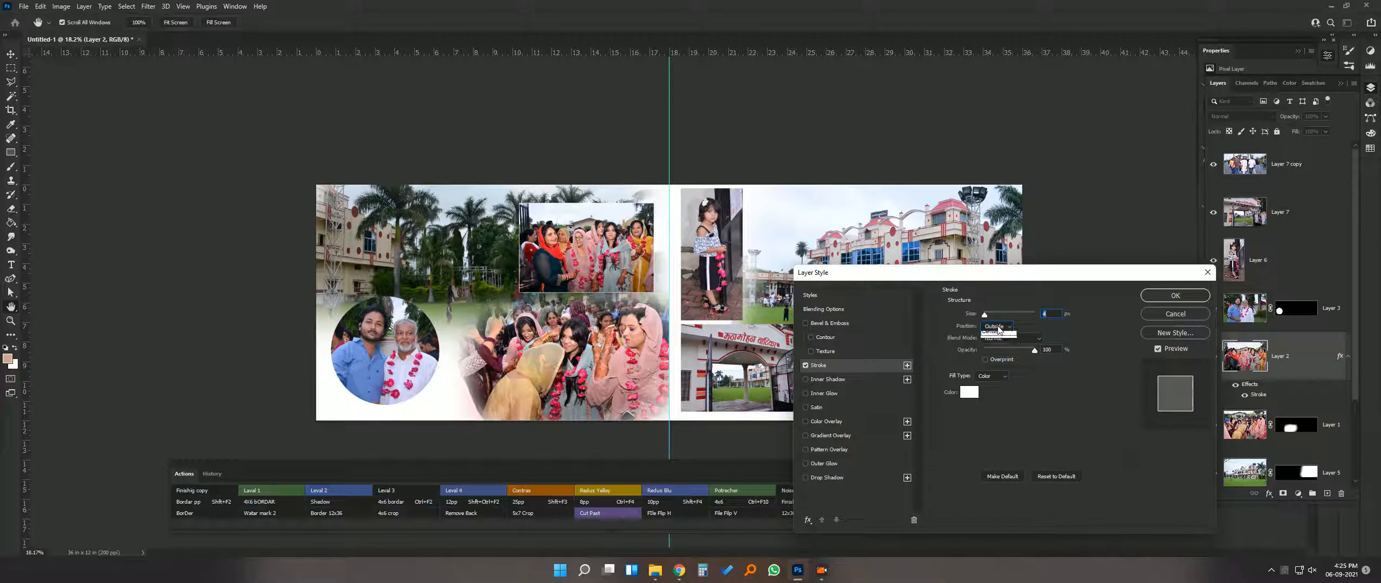
# - Give the small women's photo a white 21 px stroke positioned inside at 55% opacity
pyautogui.click(996, 336)
pyautogui.moveTo(985, 314); pyautogui.dragTo(992, 315)
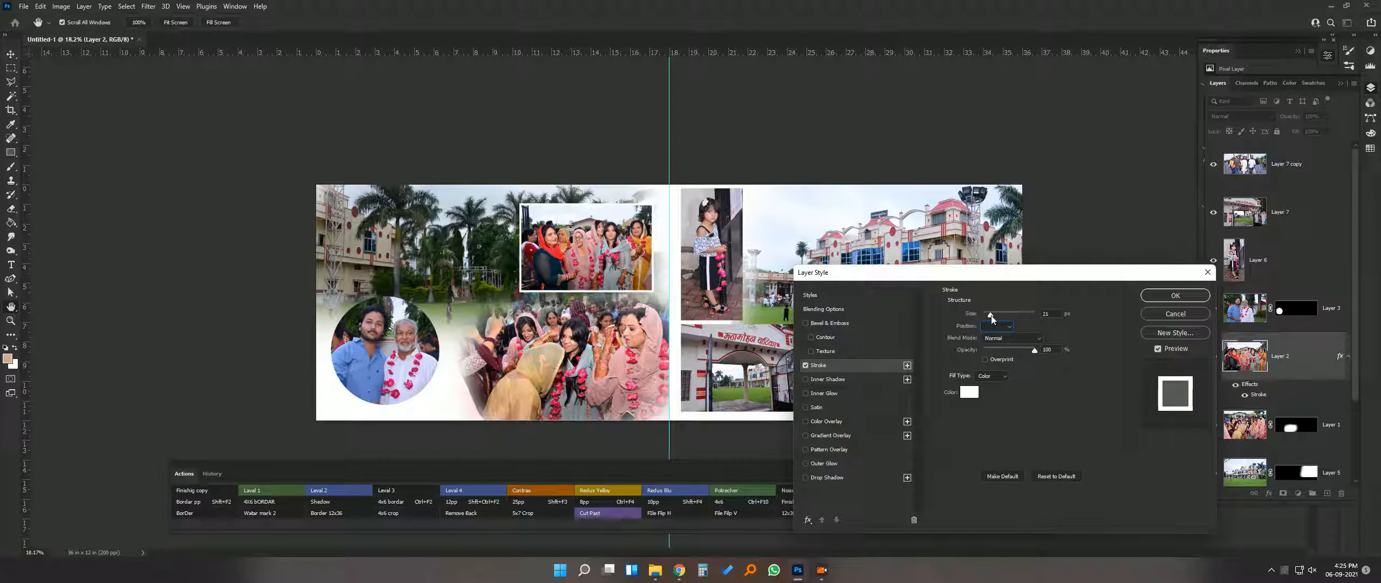
pyautogui.click(1012, 349)
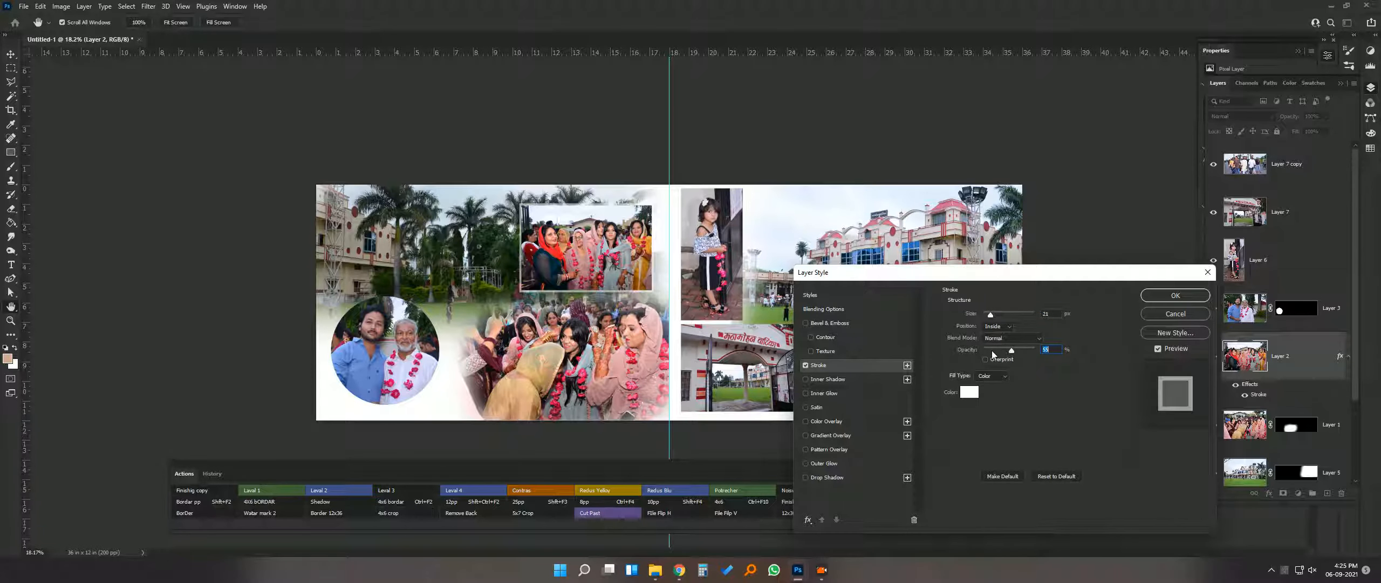
pyautogui.press('Return')
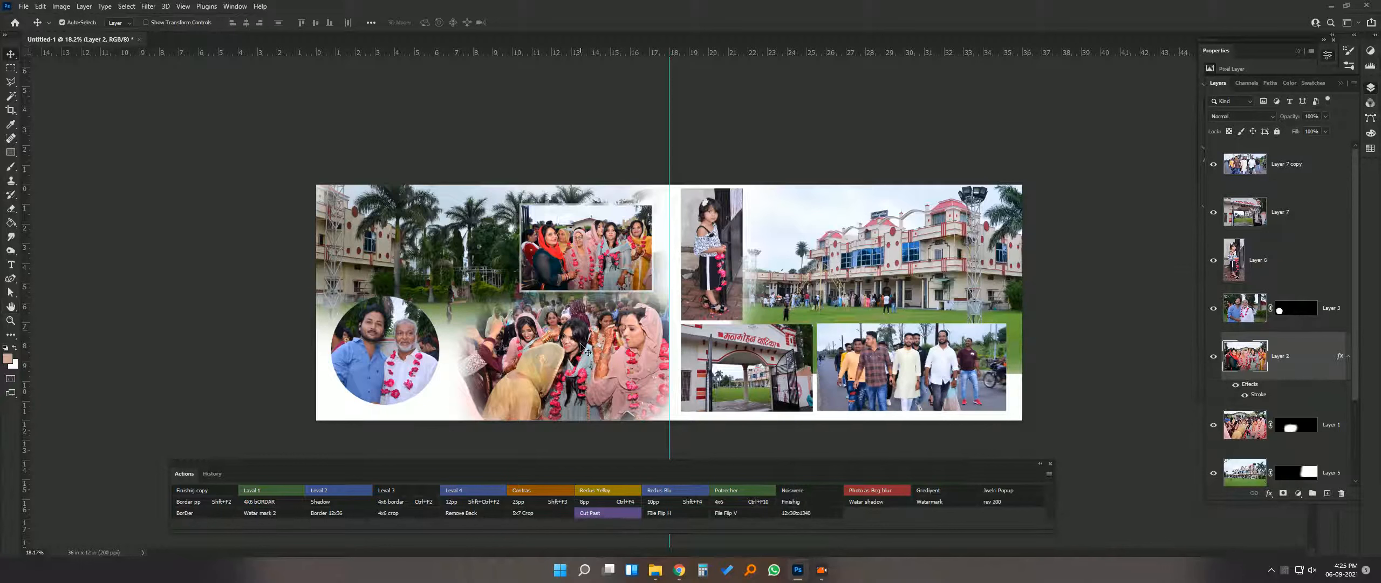
# - Nudge the circular photo of the two men toward the center and give it a white outside stroke of about 111 px
pyautogui.moveTo(430, 398); pyautogui.dragTo(437, 400)
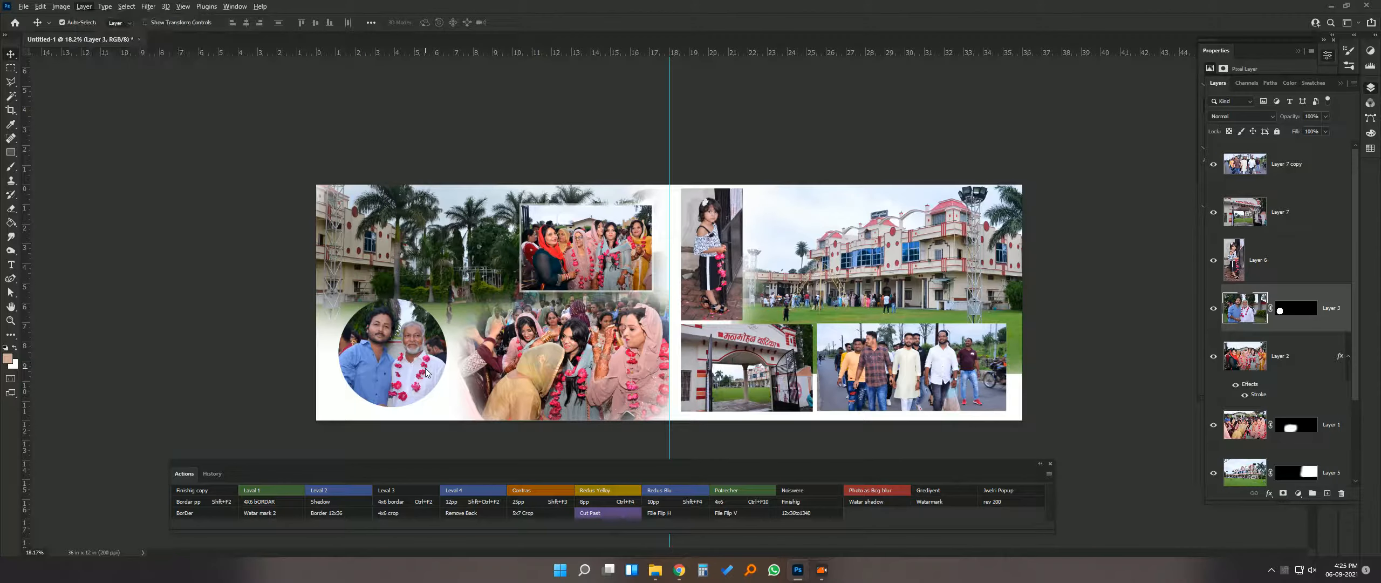
pyautogui.press('F3')
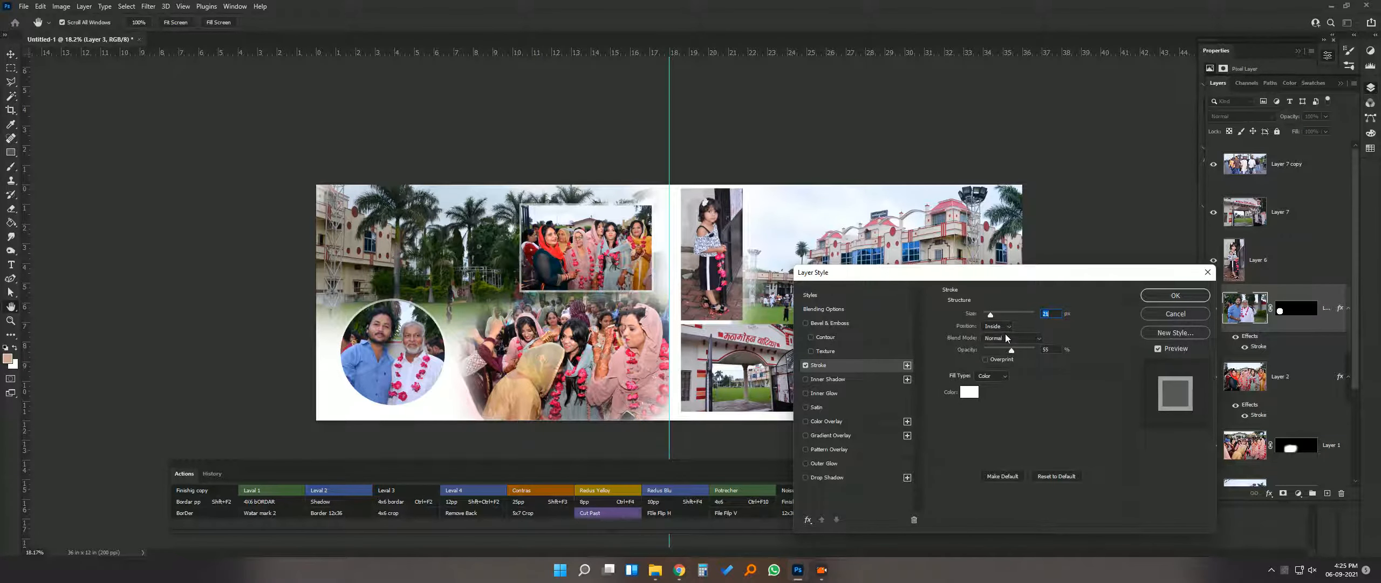
pyautogui.click(1000, 326)
pyautogui.click(999, 336)
pyautogui.moveTo(990, 315); pyautogui.dragTo(1009, 317)
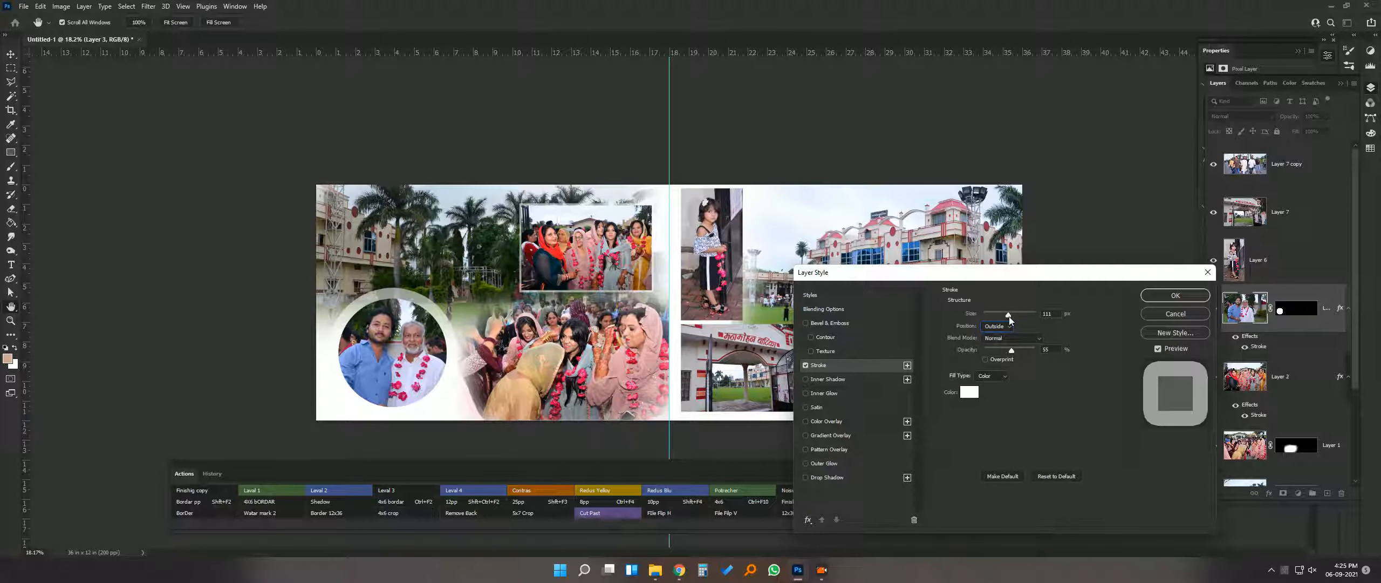
# - Try a drop shadow on the circular photo, adjust its opacity, and switch the effect off again
pyautogui.click(829, 477)
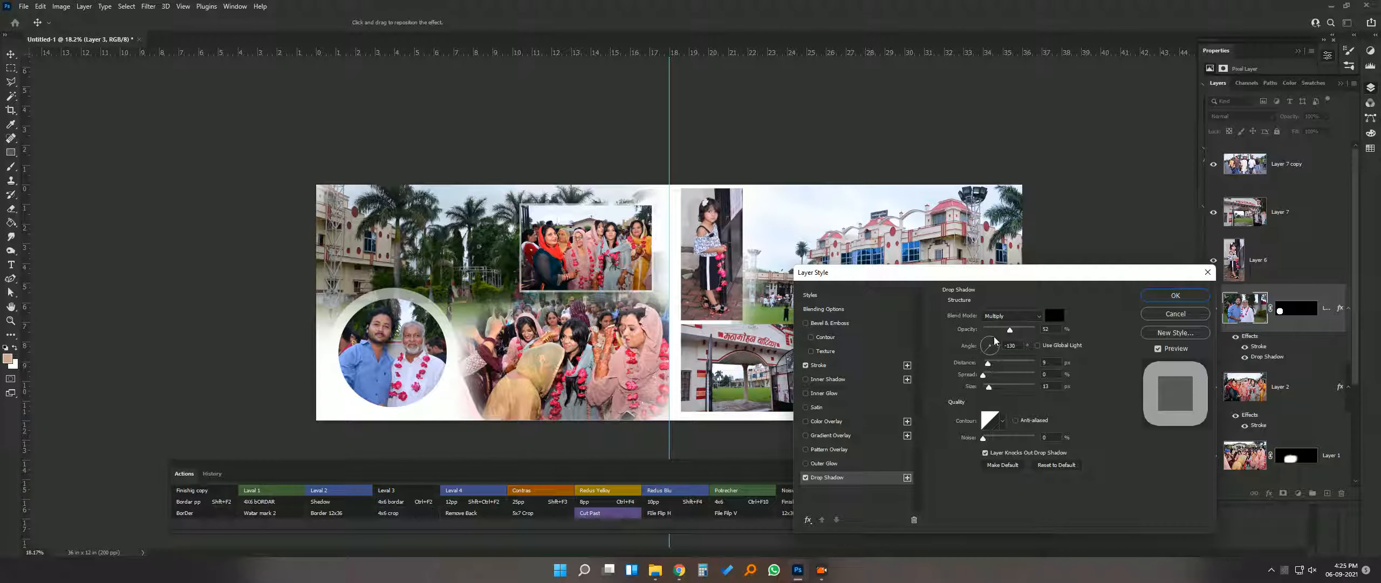
pyautogui.moveTo(1014, 332); pyautogui.dragTo(1012, 333)
pyautogui.click(806, 478)
# - Add an inner shadow to the circular photo with a size of about 136 px and a very low choke
pyautogui.click(823, 380)
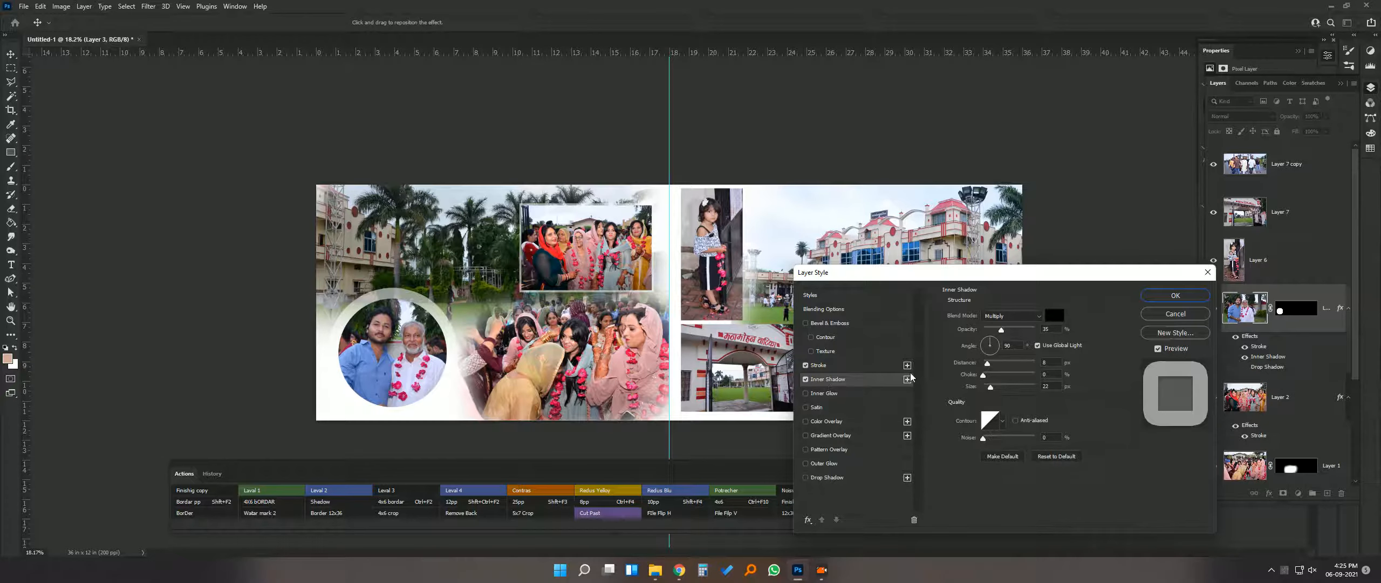
pyautogui.moveTo(1003, 387); pyautogui.dragTo(1015, 390)
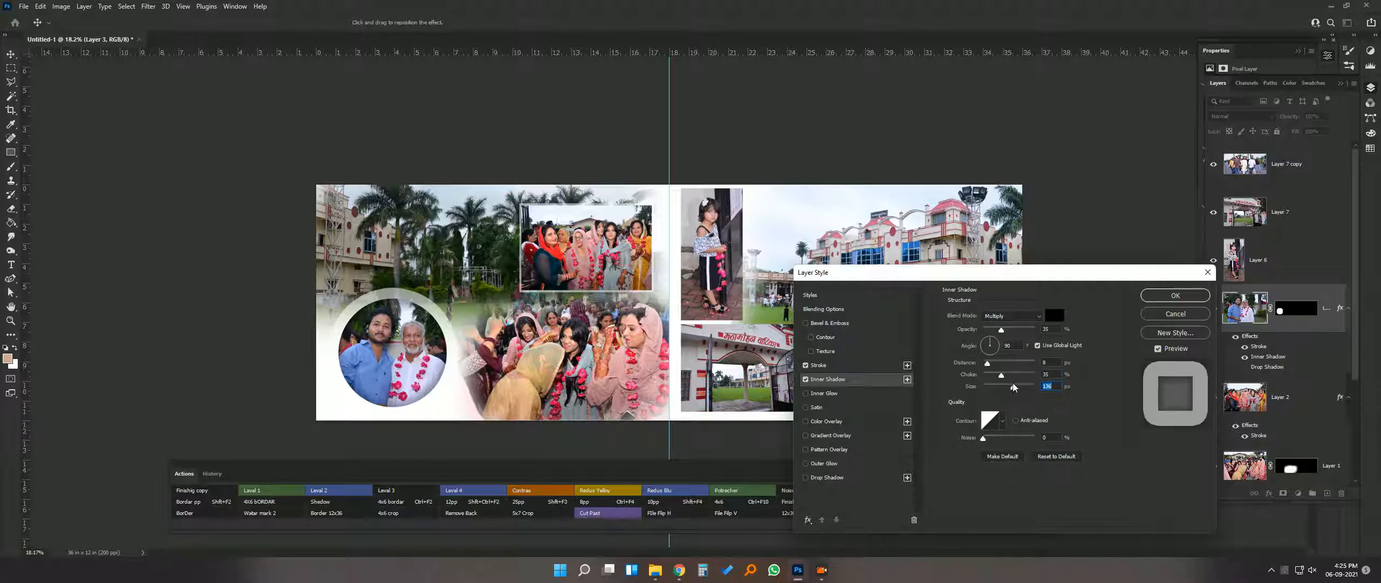
pyautogui.click(986, 375)
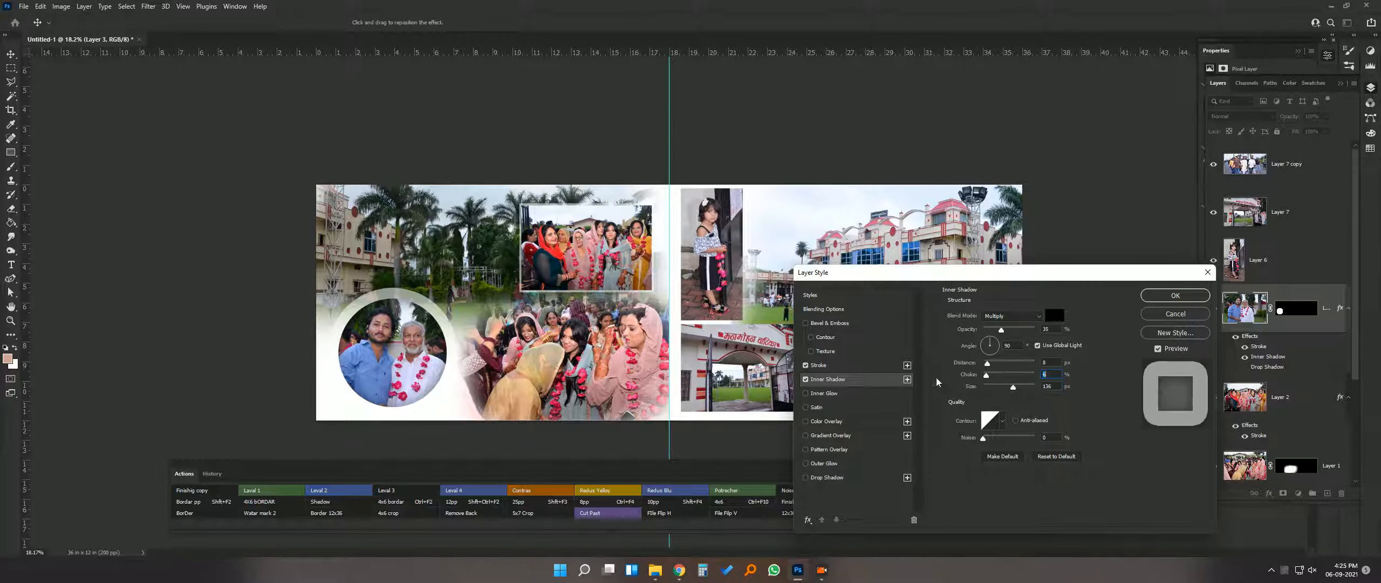
# - Add a smooth Stroke Emboss bevel to the circular photo, raise its depth, and apply the layer style
pyautogui.click(830, 324)
pyautogui.click(1013, 326)
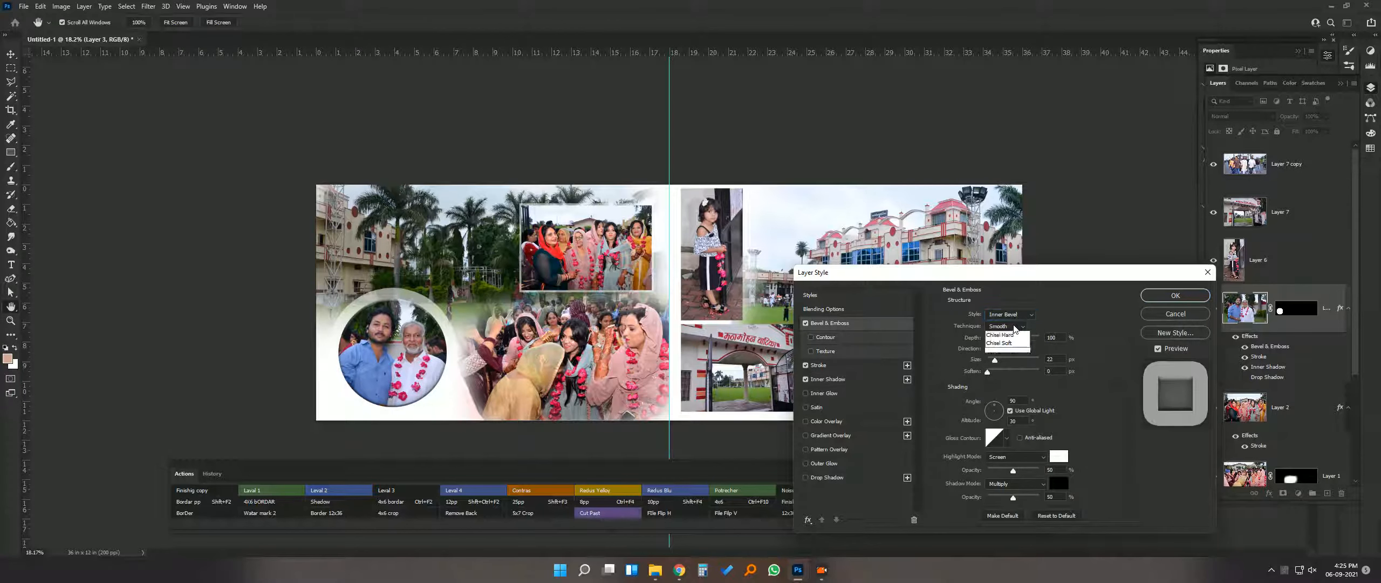
pyautogui.click(1007, 312)
pyautogui.click(1007, 313)
pyautogui.click(1002, 359)
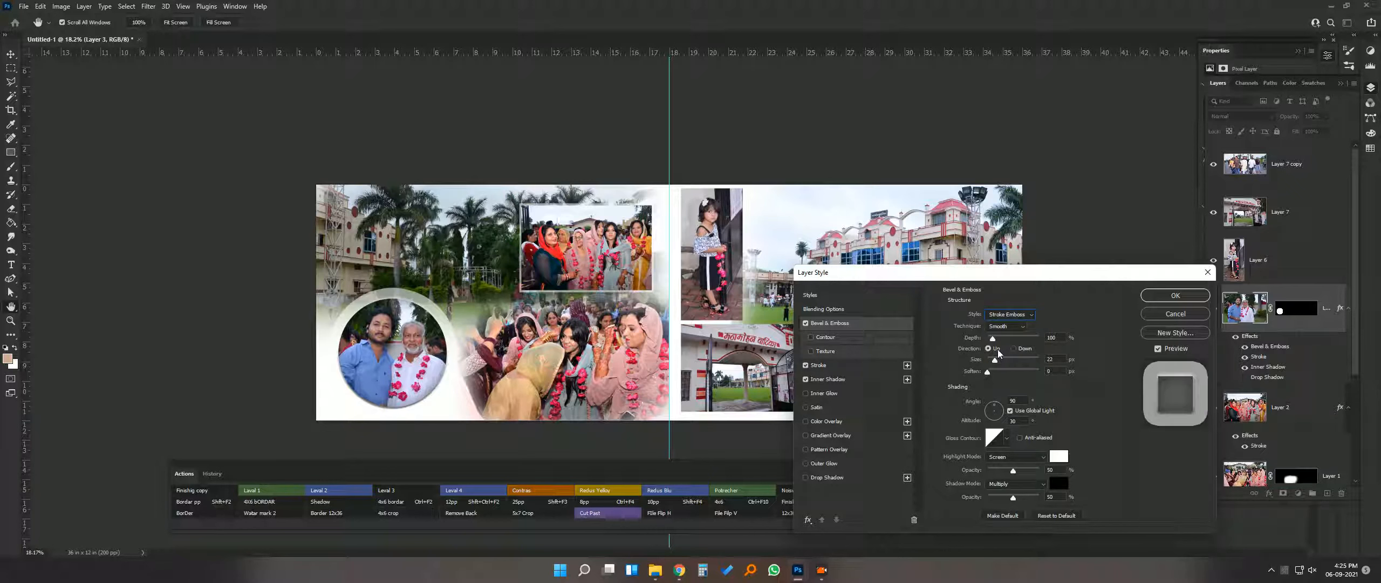
pyautogui.moveTo(992, 337); pyautogui.dragTo(1004, 340)
pyautogui.click(1170, 296)
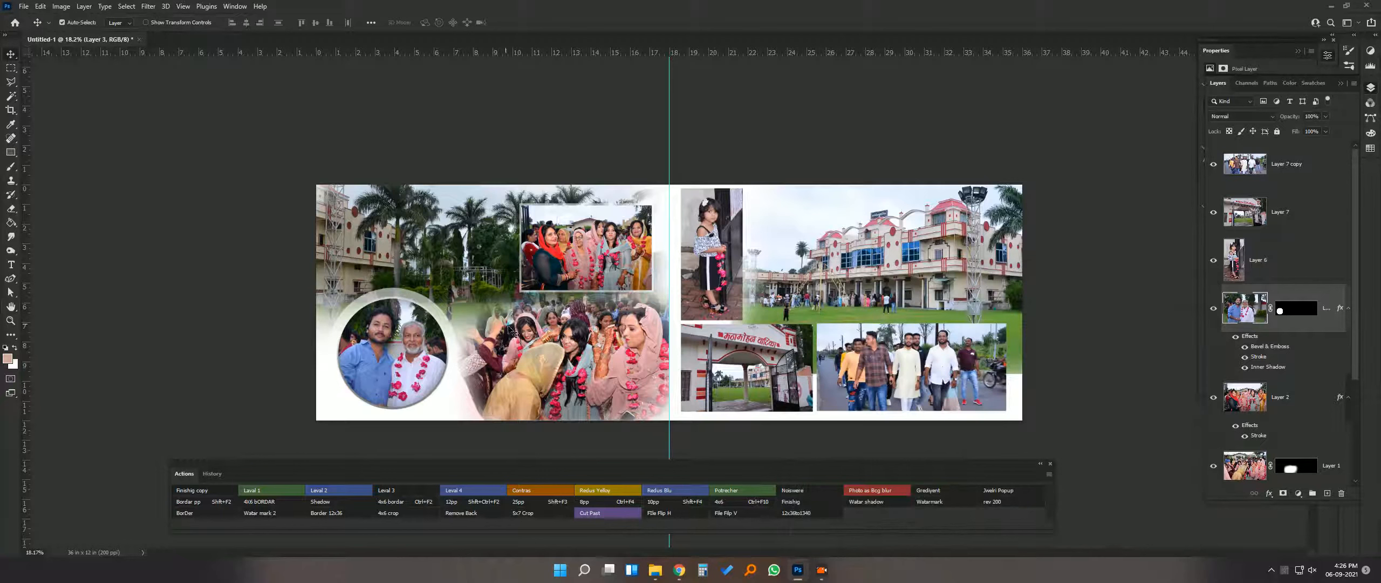
# - Scale down the palm garden background photo (Layer 4) and reposition it over the left page's upper area
pyautogui.keyDown('ctrl'); pyautogui.click(481, 285); pyautogui.keyUp('ctrl')
pyautogui.hotkey('ctrl', 't')
pyautogui.moveTo(669, 367); pyautogui.dragTo(617, 332)
pyautogui.moveTo(564, 287); pyautogui.dragTo(533, 306)
pyautogui.press('Return')
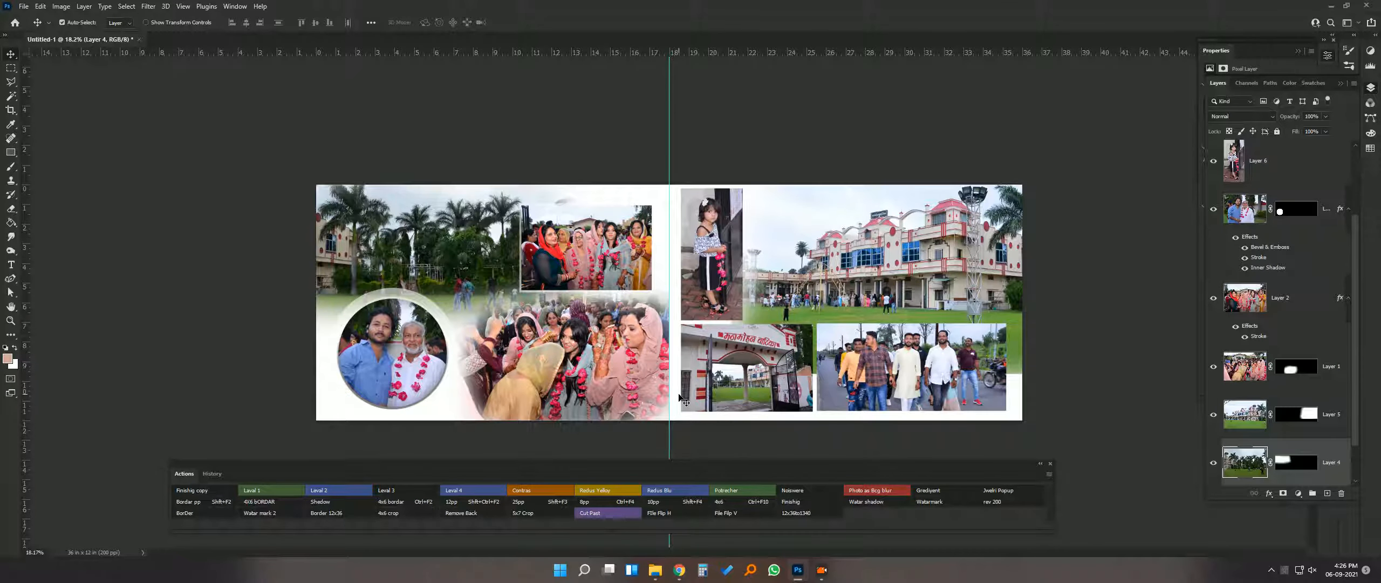
# - Duplicate the palm garden photo and enlarge the copy to about 261% so it covers the whole spread
pyautogui.press('ctrl')
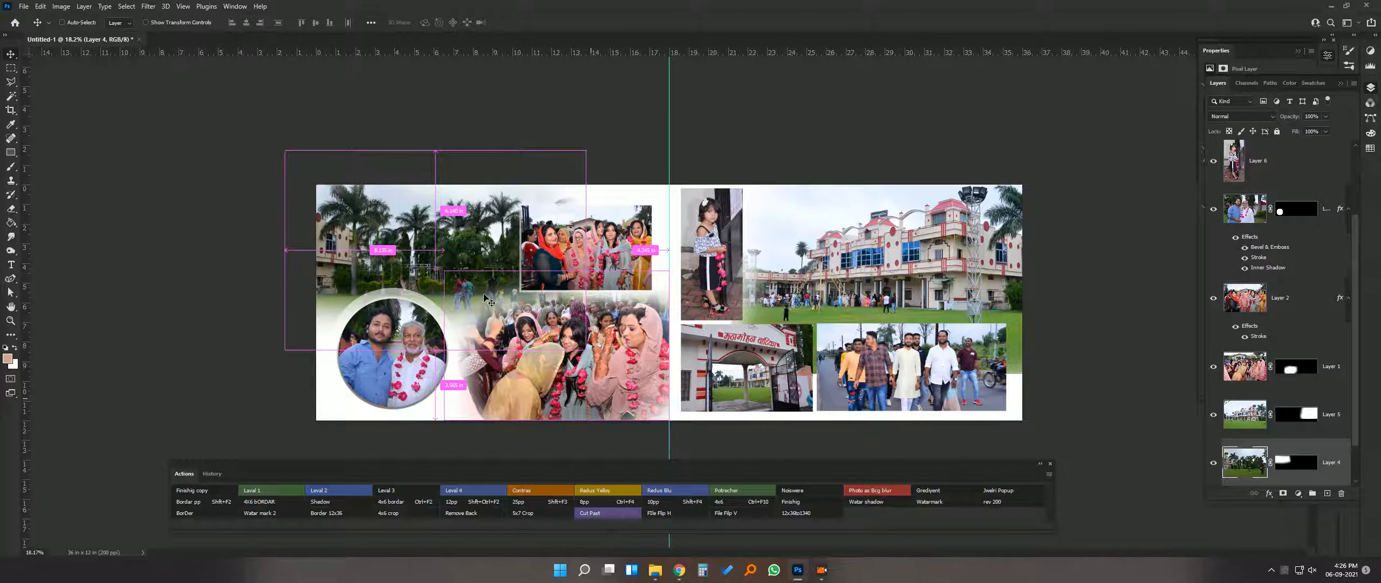
pyautogui.hotkey('ctrl', 'j')
pyautogui.hotkey('ctrl', 't')
pyautogui.moveTo(586, 350); pyautogui.dragTo(1071, 429)
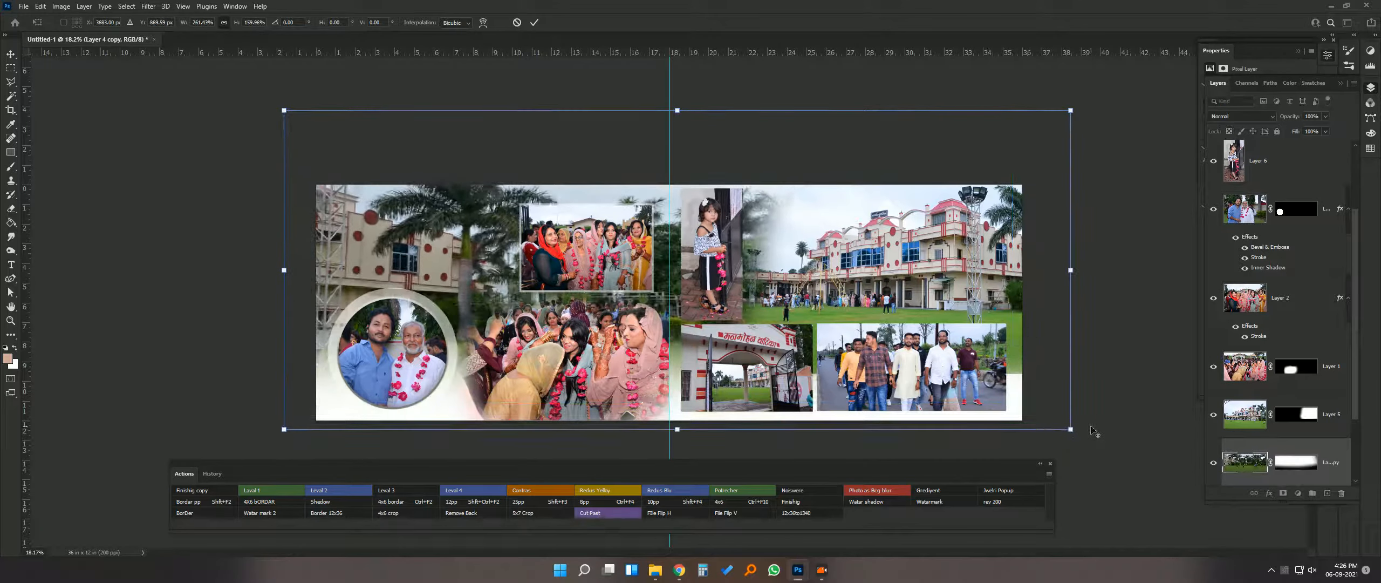
pyautogui.press('Return')
# - Delete the enlarged garden copy's layer mask and apply a Gaussian Blur with a 66.8 pixel radius
pyautogui.click(1312, 465)
pyautogui.rightClick(1312, 465)
pyautogui.click(1295, 386)
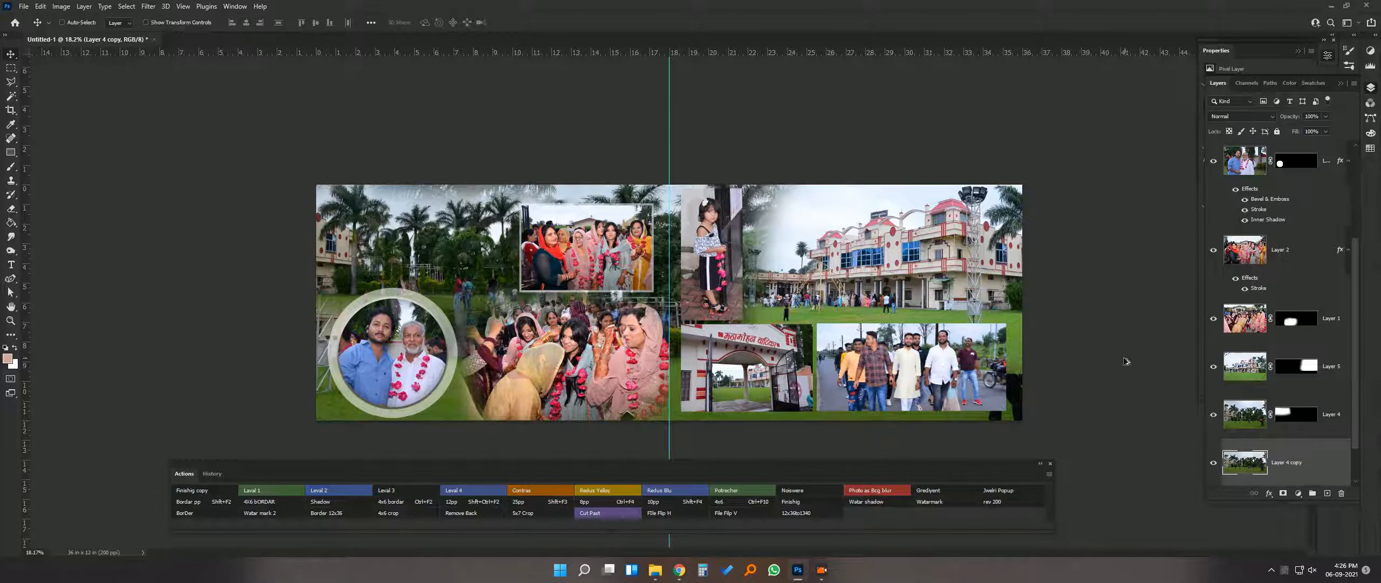
pyautogui.hotkey('ctrl', 'alt', 'f')
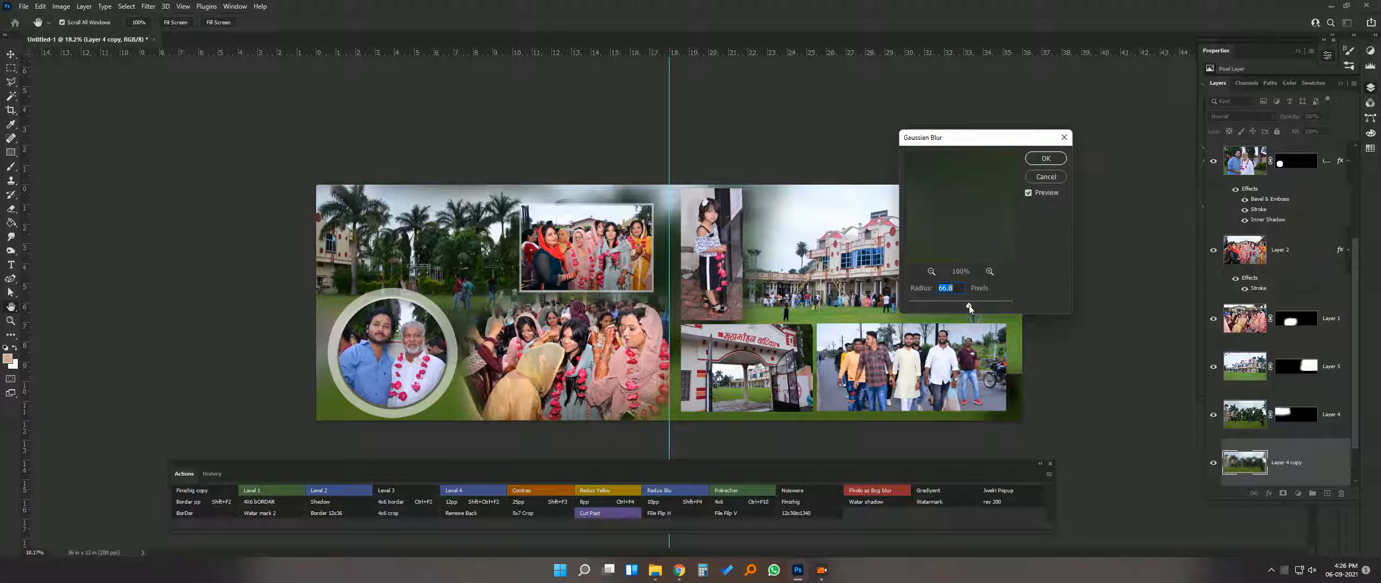
pyautogui.press('Return')
pyautogui.click(734, 254)
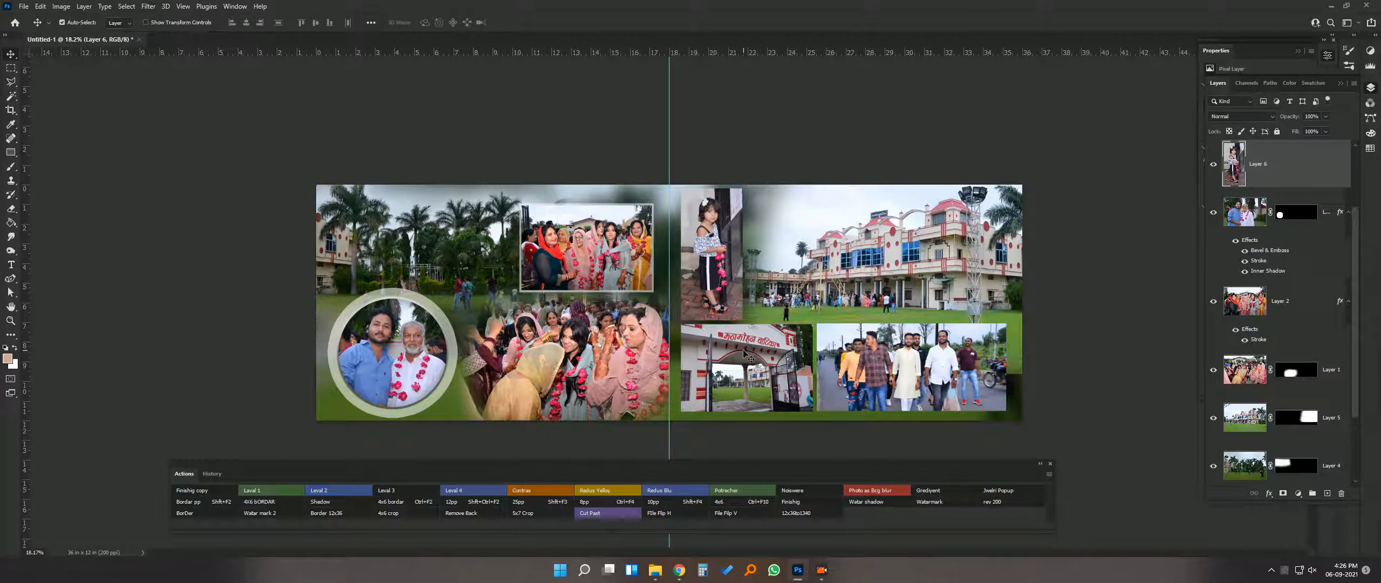
pyautogui.hotkey('alt', 'l')
pyautogui.press('y')
pyautogui.press('Escape')
pyautogui.press('Escape')
# - Copy the layer style of the small women's photo (Layer 2) and paste it onto the girl, gate and men's group photos
pyautogui.click(612, 266)
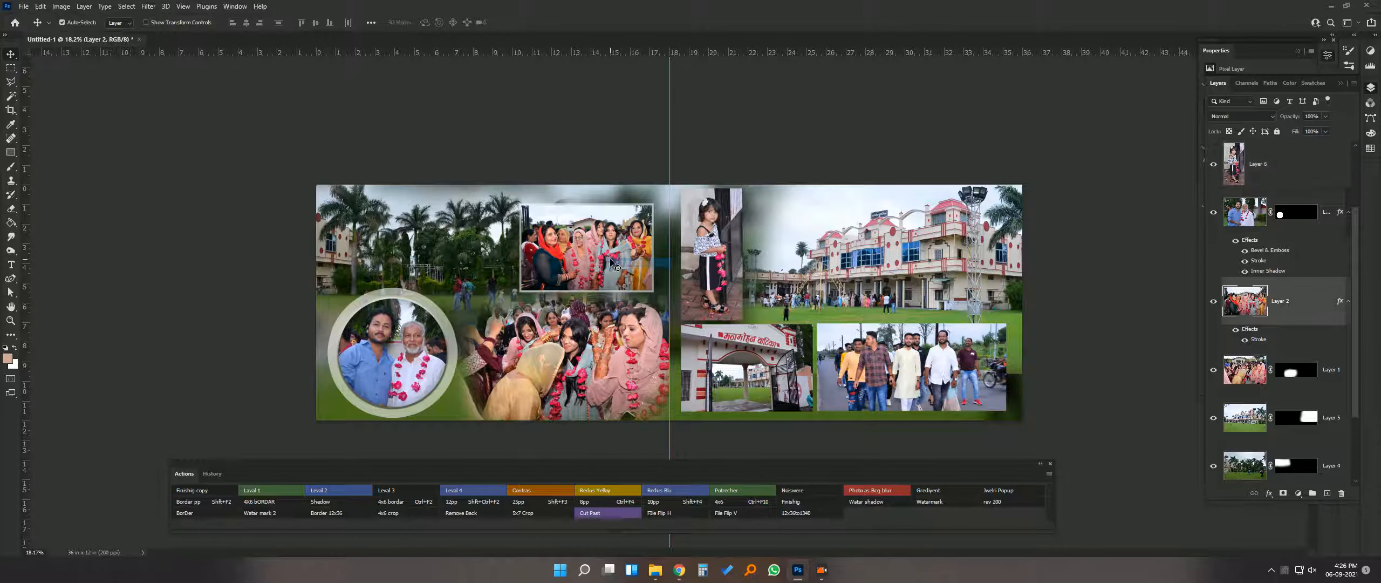
pyautogui.hotkey('alt', 'l')
pyautogui.press('y')
pyautogui.press('Escape')
pyautogui.press('Escape')
pyautogui.click(715, 267)
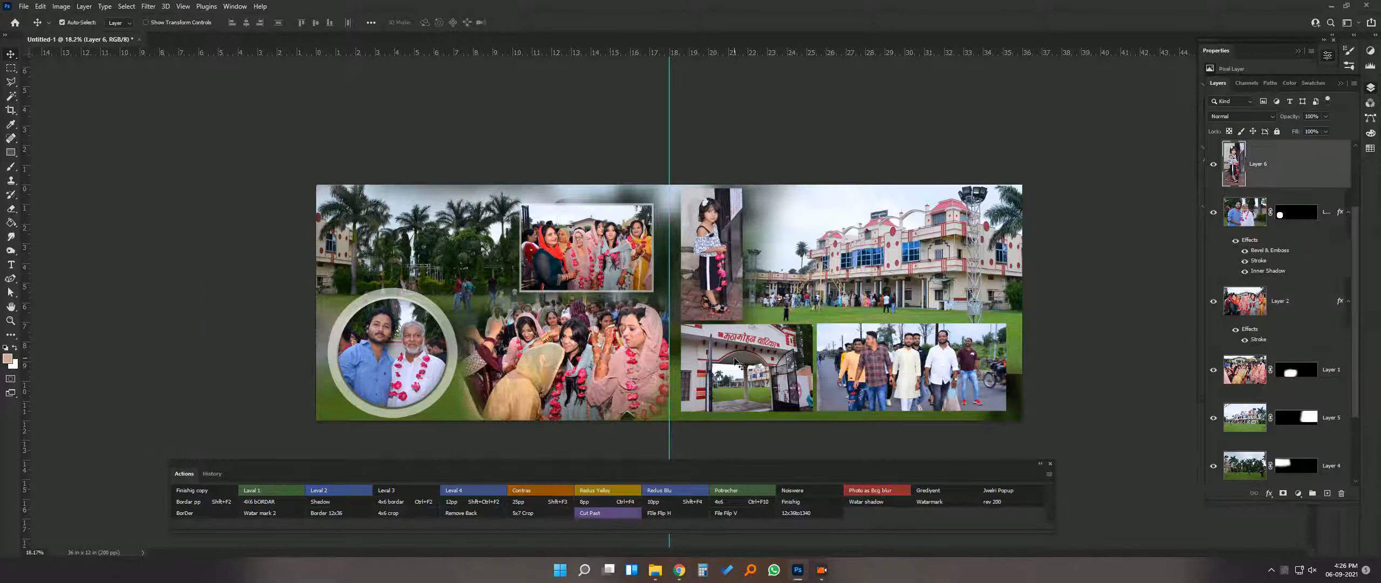
pyautogui.hotkey('alt', 'l')
pyautogui.press('y')
pyautogui.press('p')
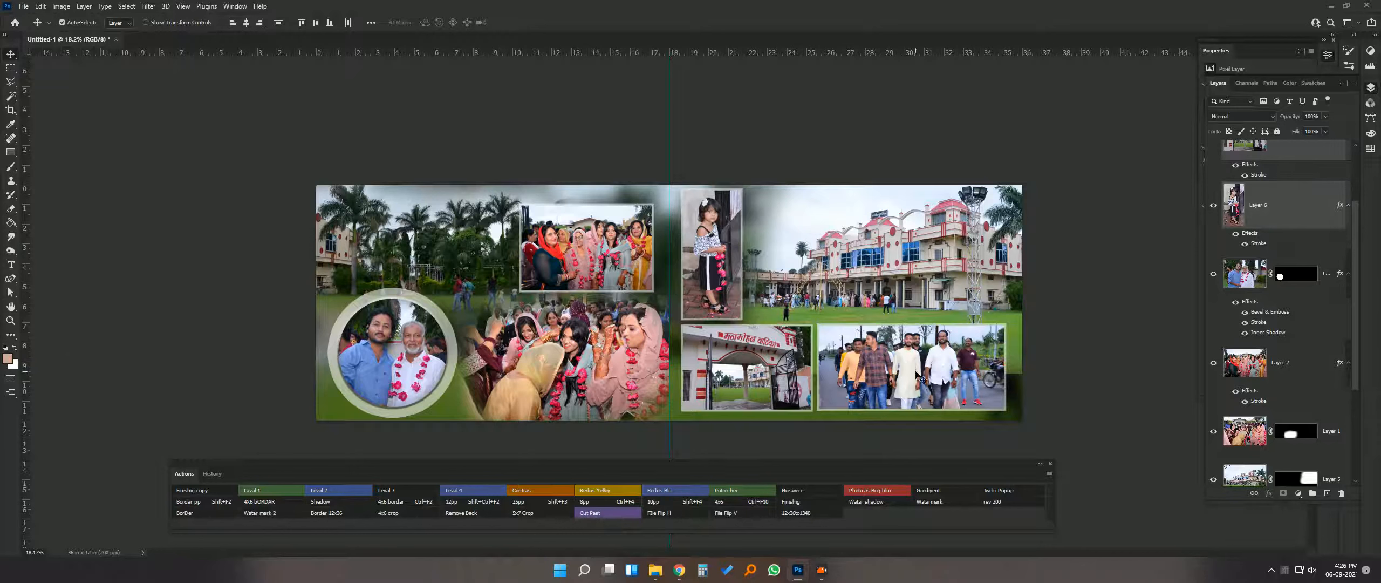
# - Select the building photo's mask (Layer 5) and brush its hard outer edge away with black into the blurred background
pyautogui.click(940, 265)
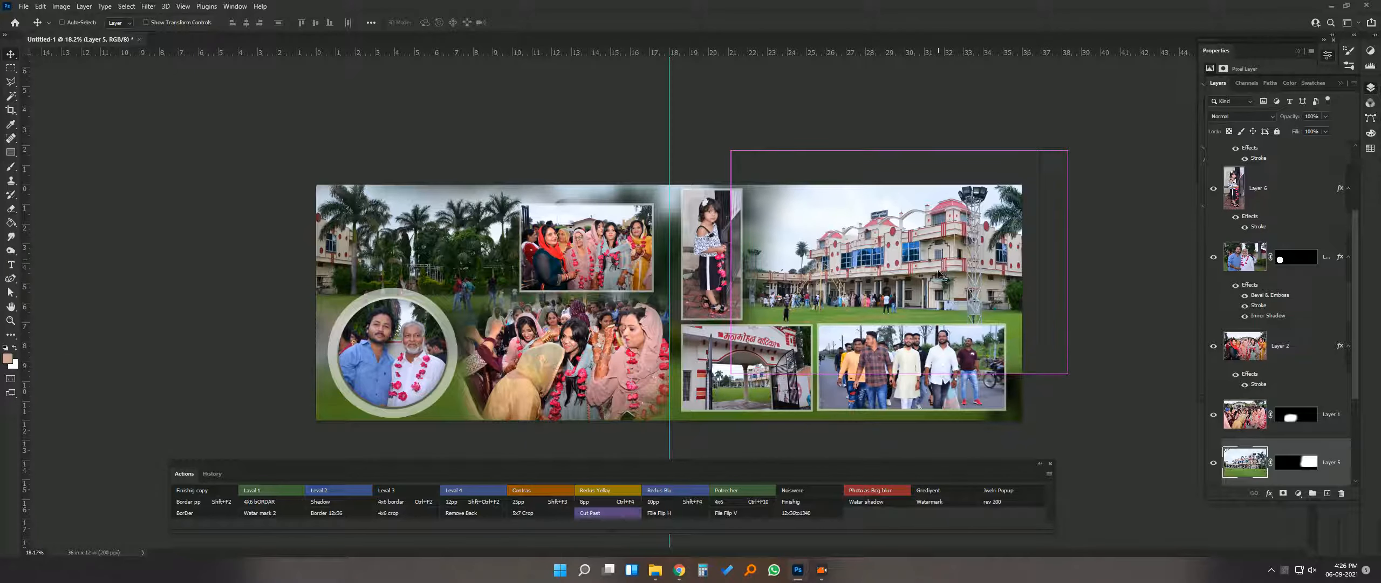
pyautogui.click(1296, 462)
pyautogui.press('b')
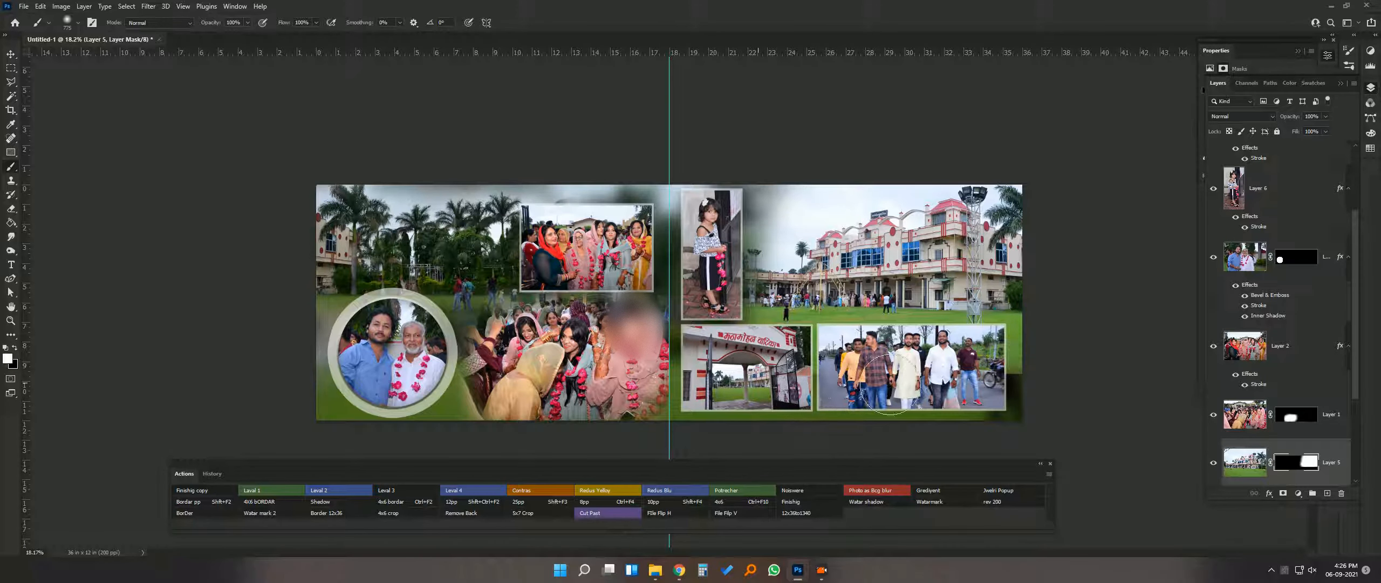
pyautogui.press('d')
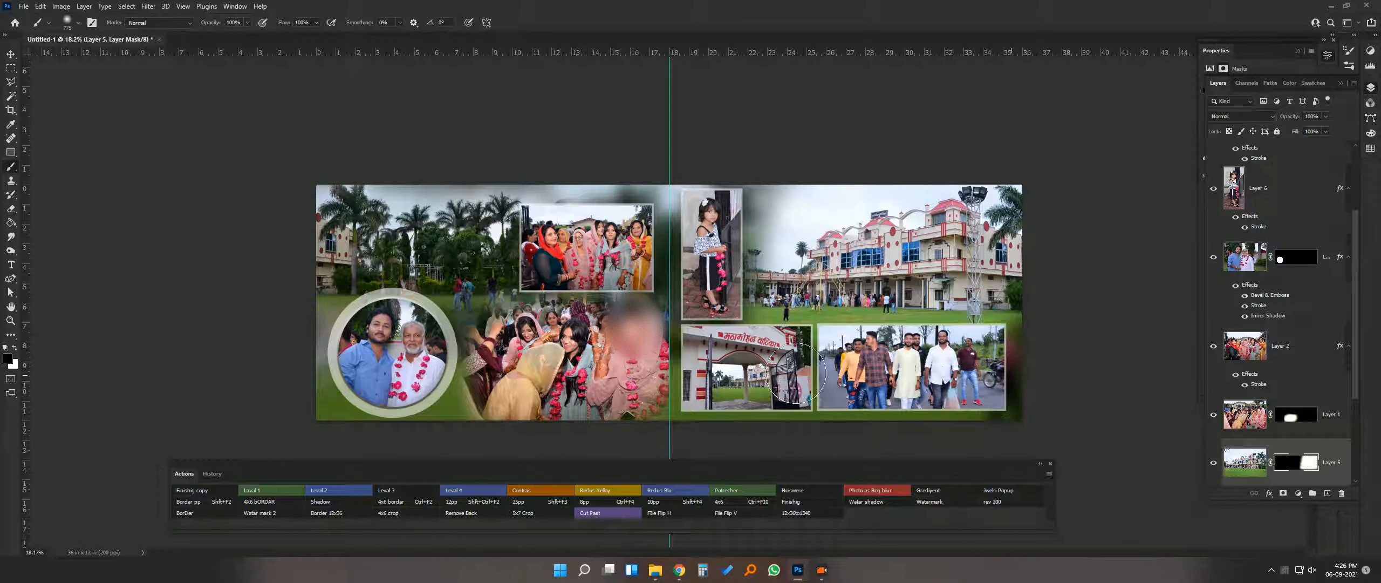
pyautogui.press('v')
pyautogui.moveTo(724, 308); pyautogui.dragTo(724, 308)
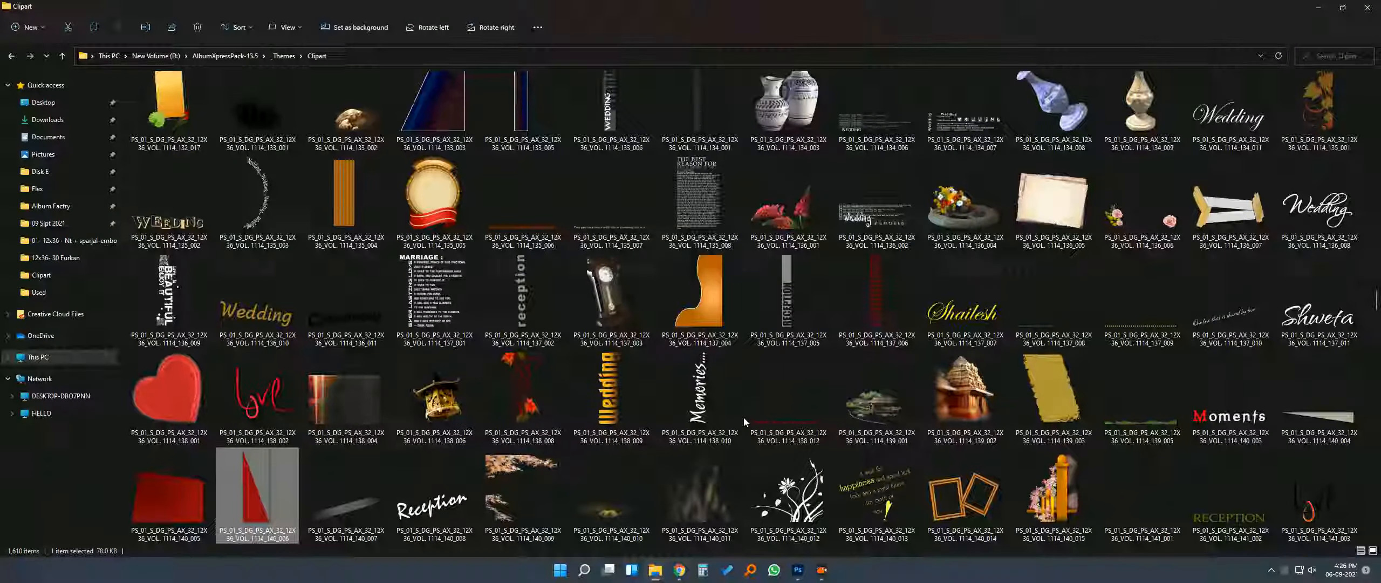
# - Switch to the Clipart folder in File Explorer and look through the text clipart, selecting the "Beautiful" title along the way
pyautogui.scroll(-5, 744, 418)
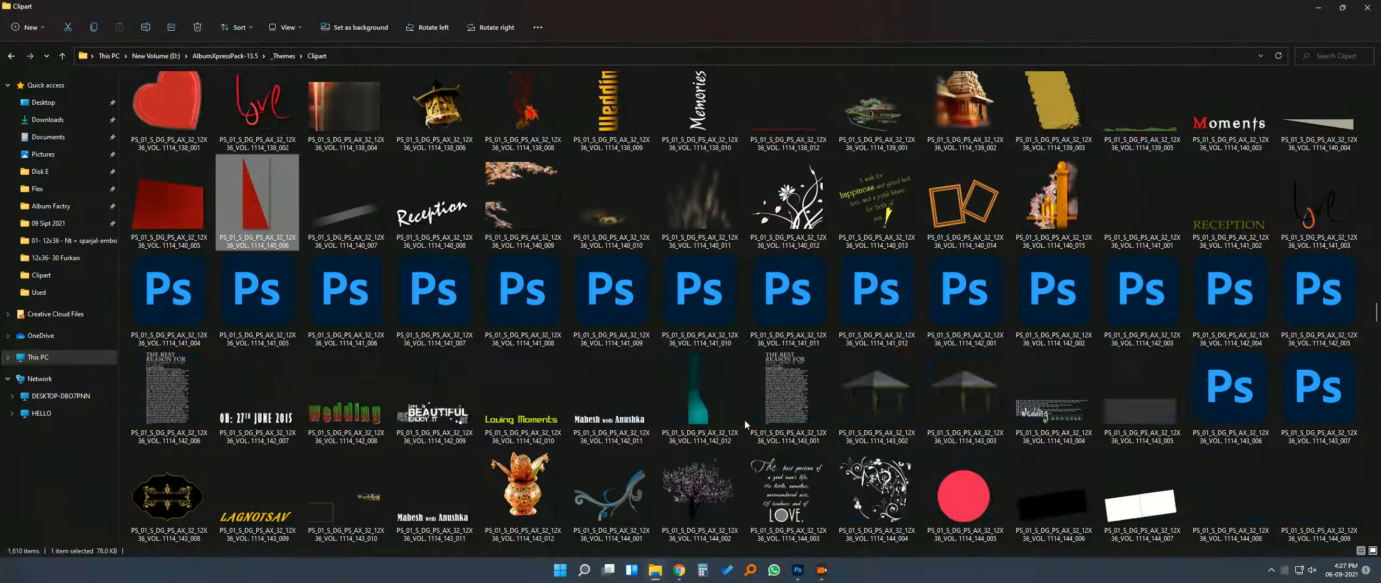
pyautogui.click(432, 420)
pyautogui.scroll(-3, 431, 419)
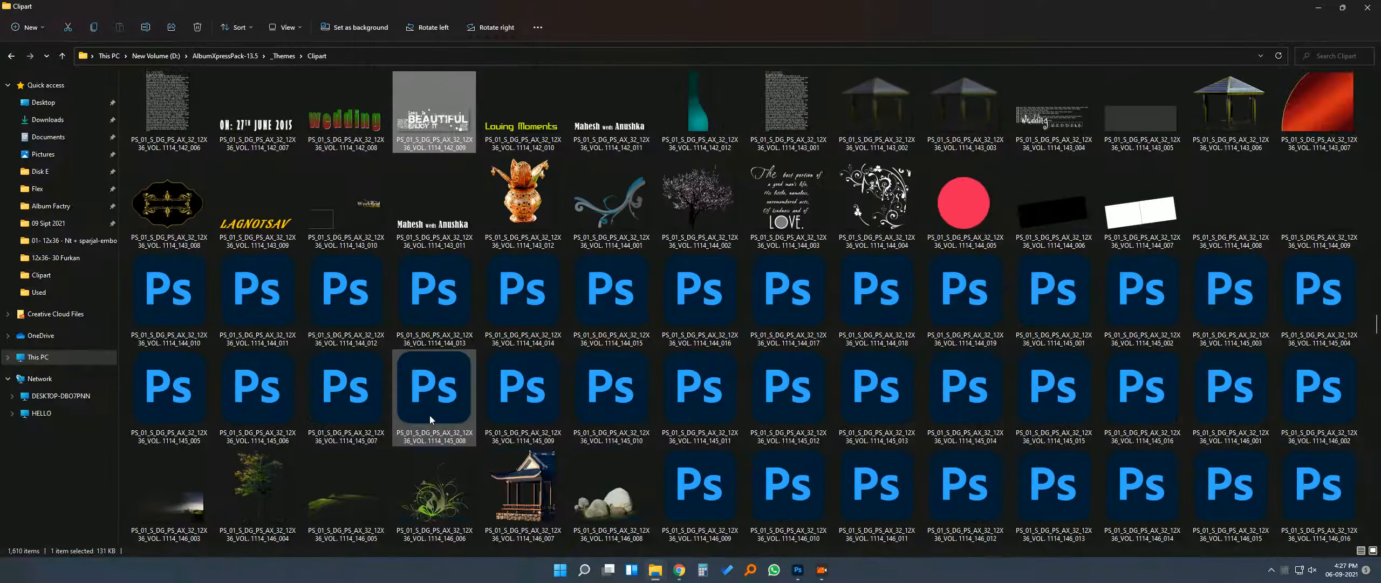